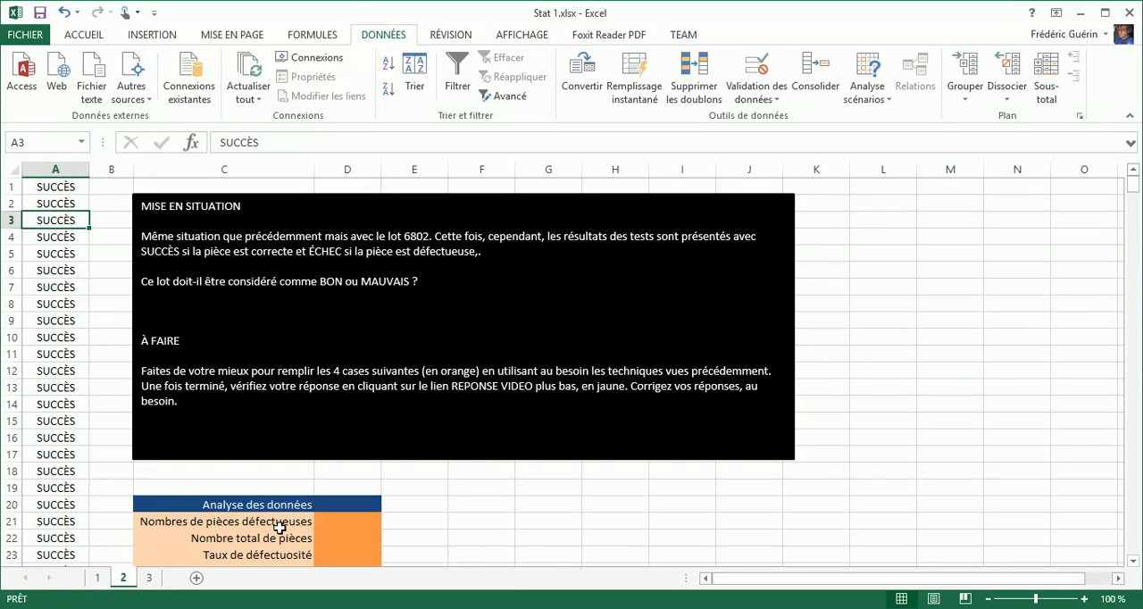
- Look through the test results in column A of sheet 2 for ÉCHEC entries, and return to the start of the list
{"action": "left_click", "coordinate": [1134, 452]}
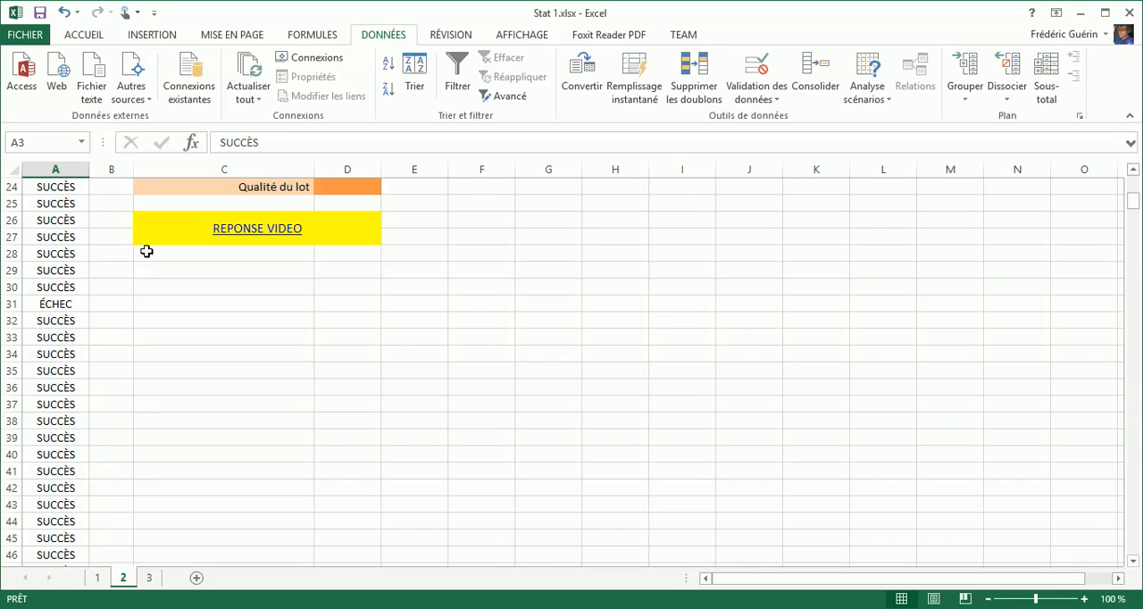
{"action": "left_click", "coordinate": [70, 300]}
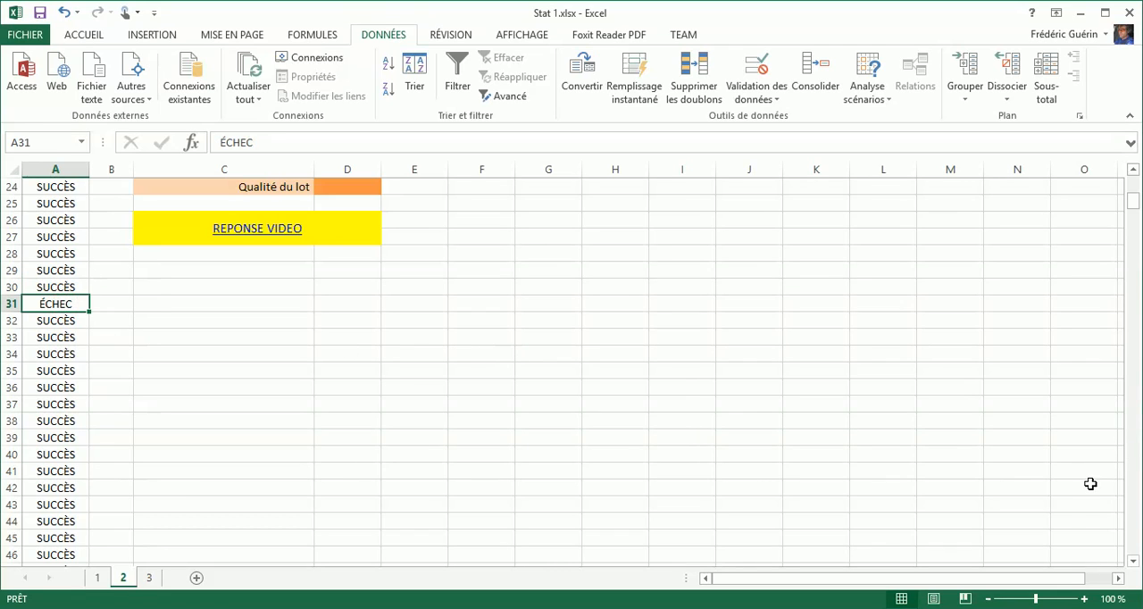
{"action": "left_click", "coordinate": [1133, 500]}
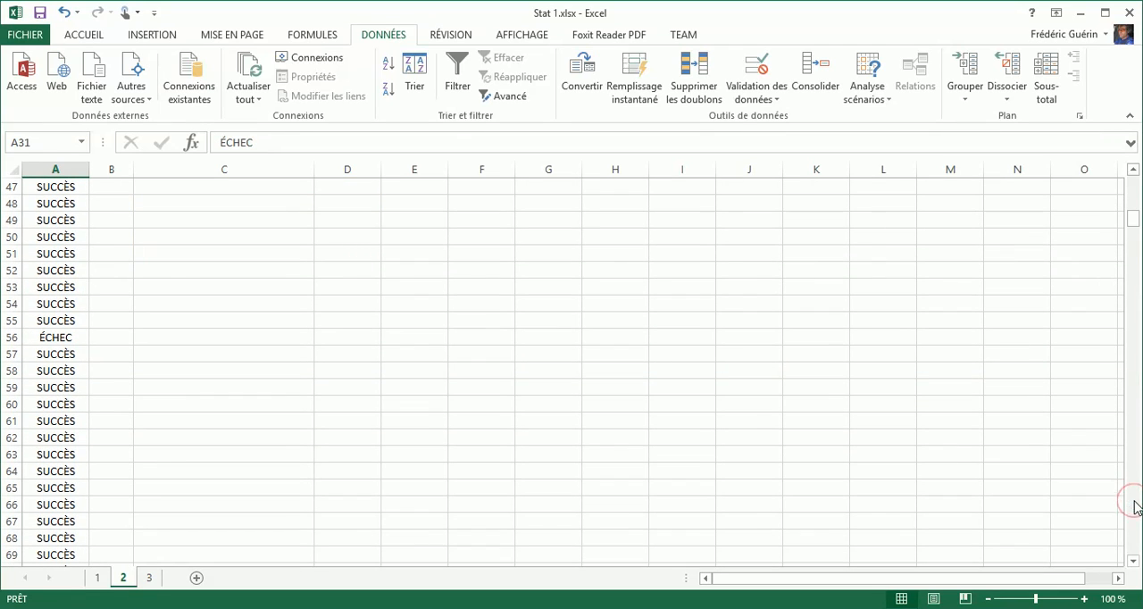
{"action": "left_click", "coordinate": [57, 340]}
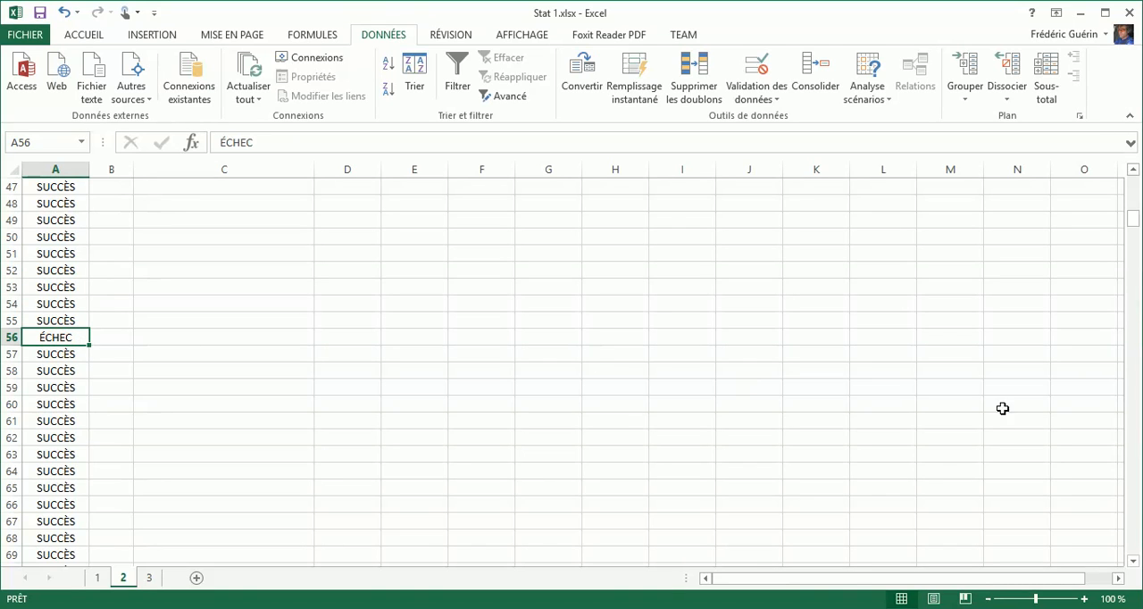
{"action": "left_click", "coordinate": [1134, 507]}
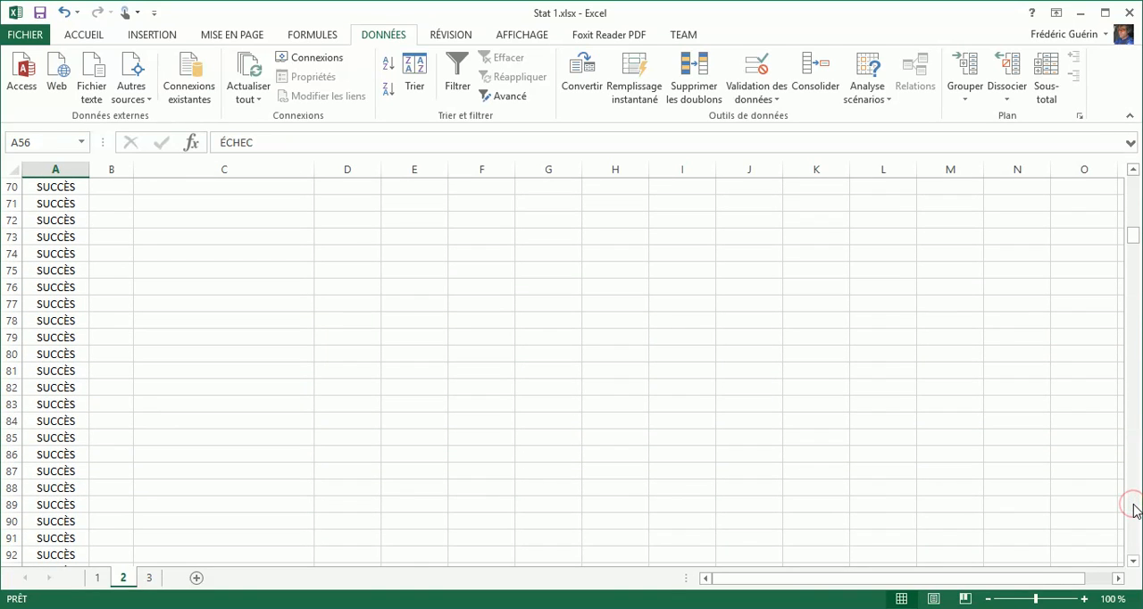
{"action": "left_click", "coordinate": [1134, 509]}
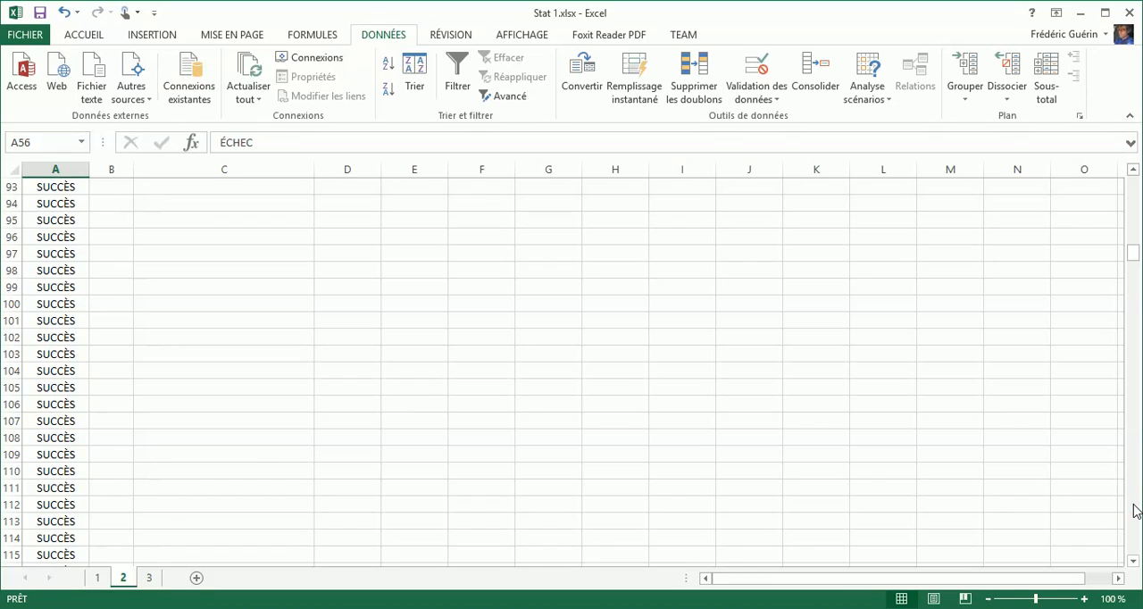
{"action": "left_click", "coordinate": [1134, 509]}
{"action": "left_click", "coordinate": [1135, 509]}
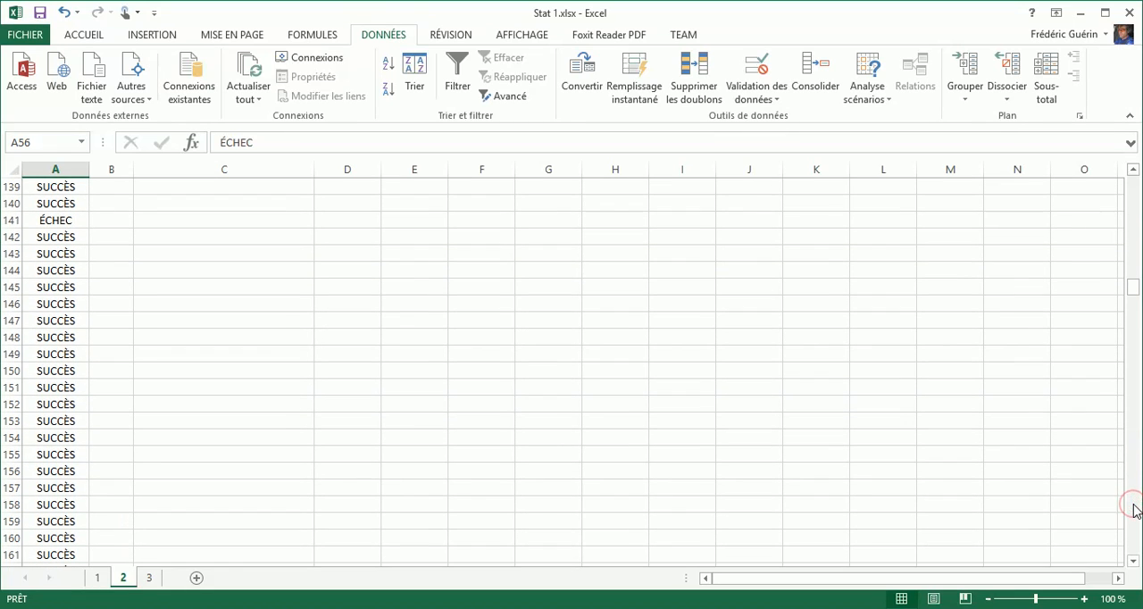
{"action": "left_click", "coordinate": [53, 219]}
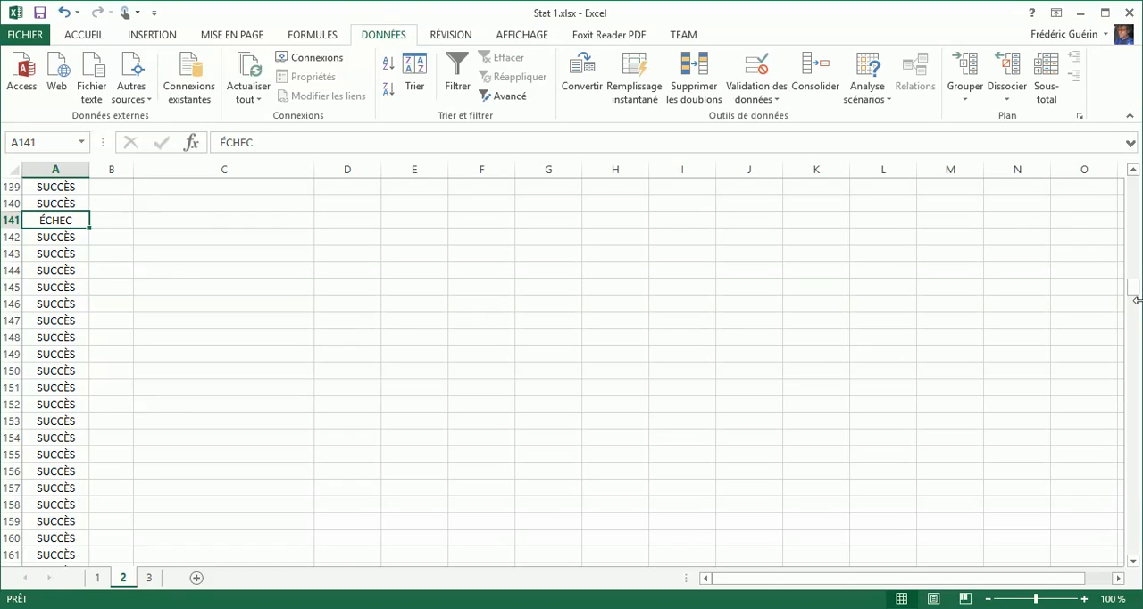
{"action": "left_click_drag", "start_coordinate": [1134, 286], "coordinate": [1134, 183]}
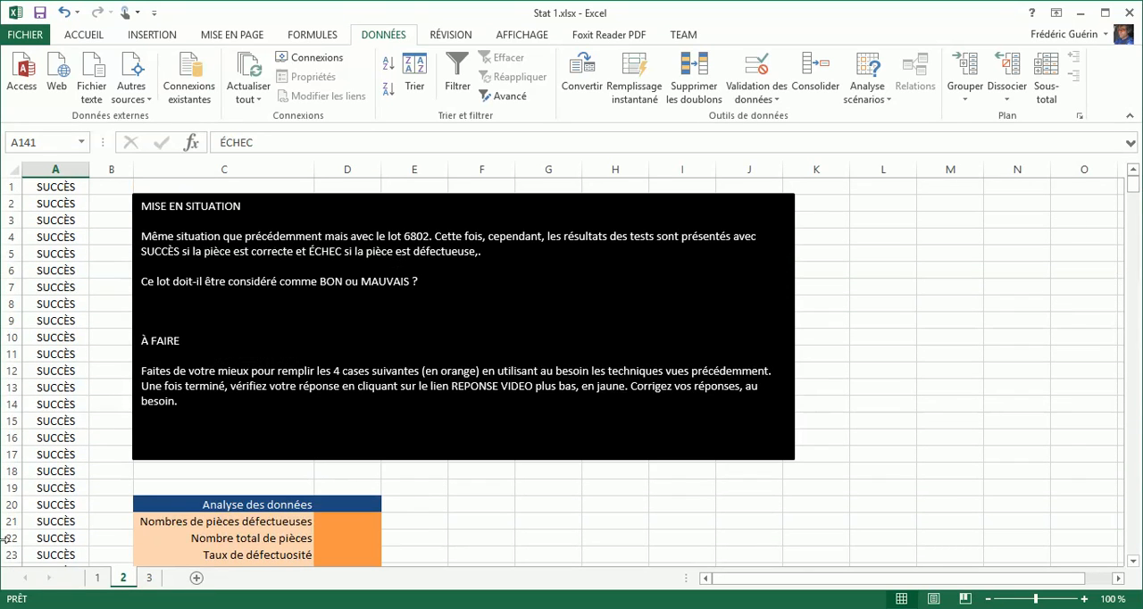
- Check how defective parts are recorded in column A of sheet 1, and go back to sheet 2
{"action": "left_click", "coordinate": [98, 578]}
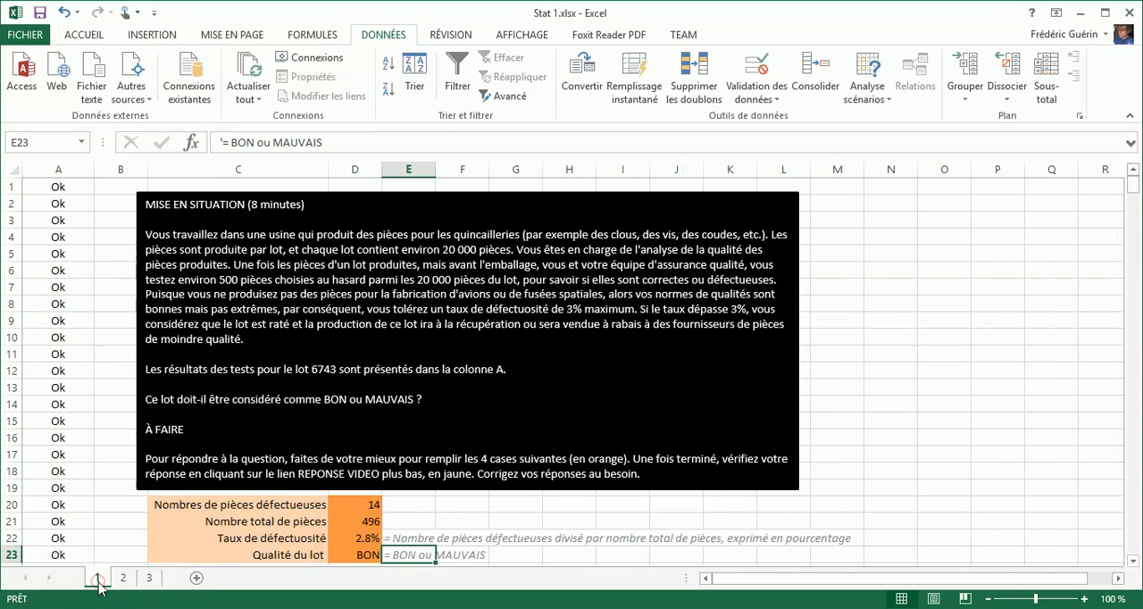
{"action": "left_click", "coordinate": [1135, 425]}
{"action": "left_click", "coordinate": [1135, 425]}
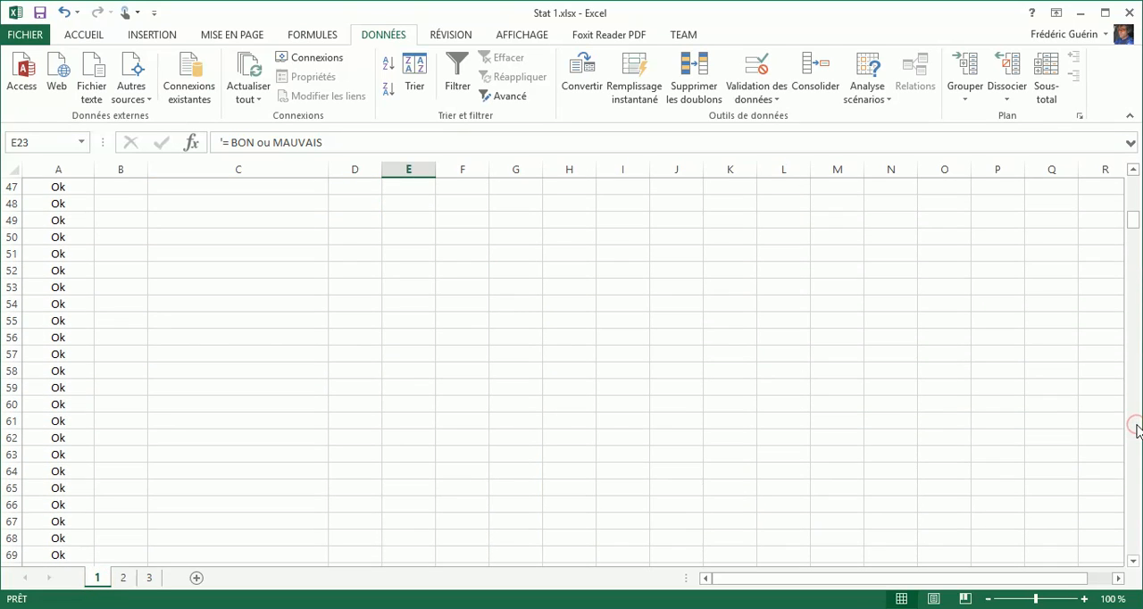
{"action": "left_click", "coordinate": [1135, 425]}
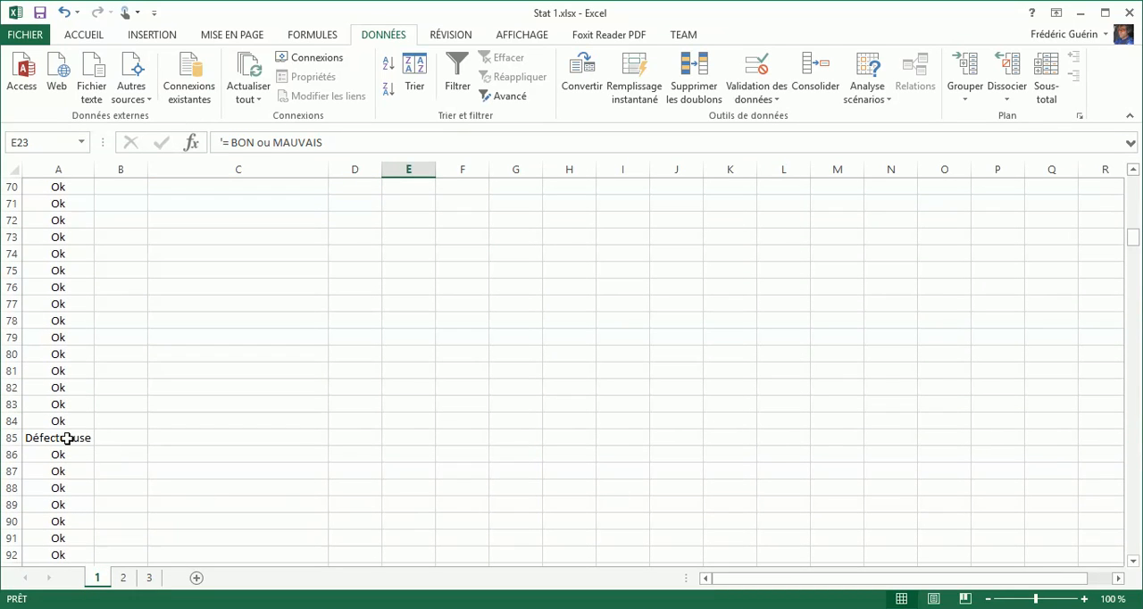
{"action": "left_click", "coordinate": [123, 578]}
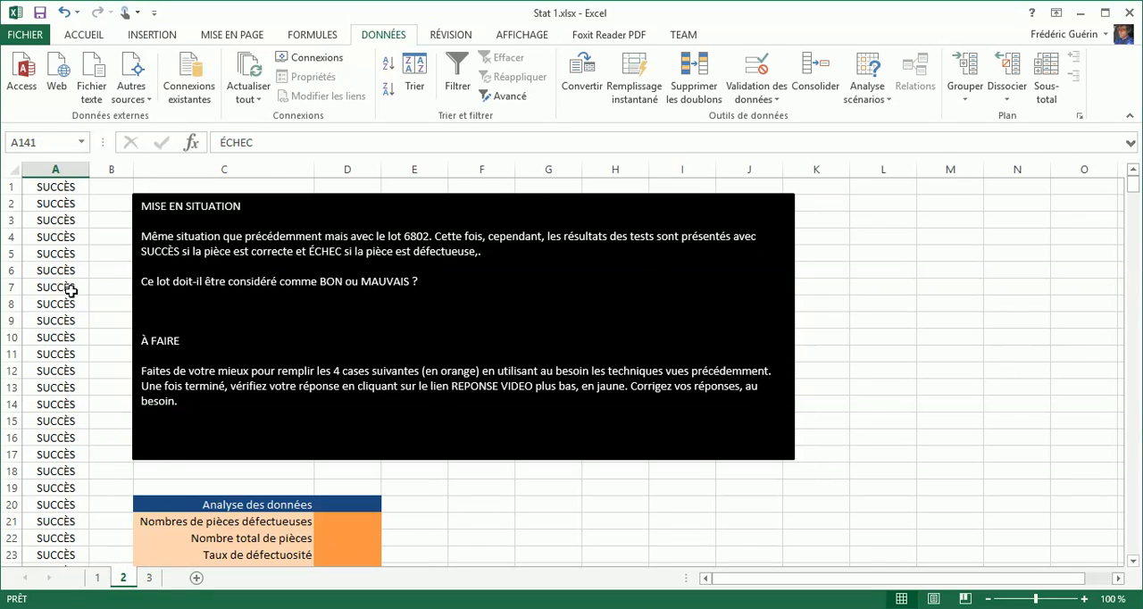
- Sort the test results in column A from A to Z, starting from cell A1
{"action": "left_click", "coordinate": [47, 207]}
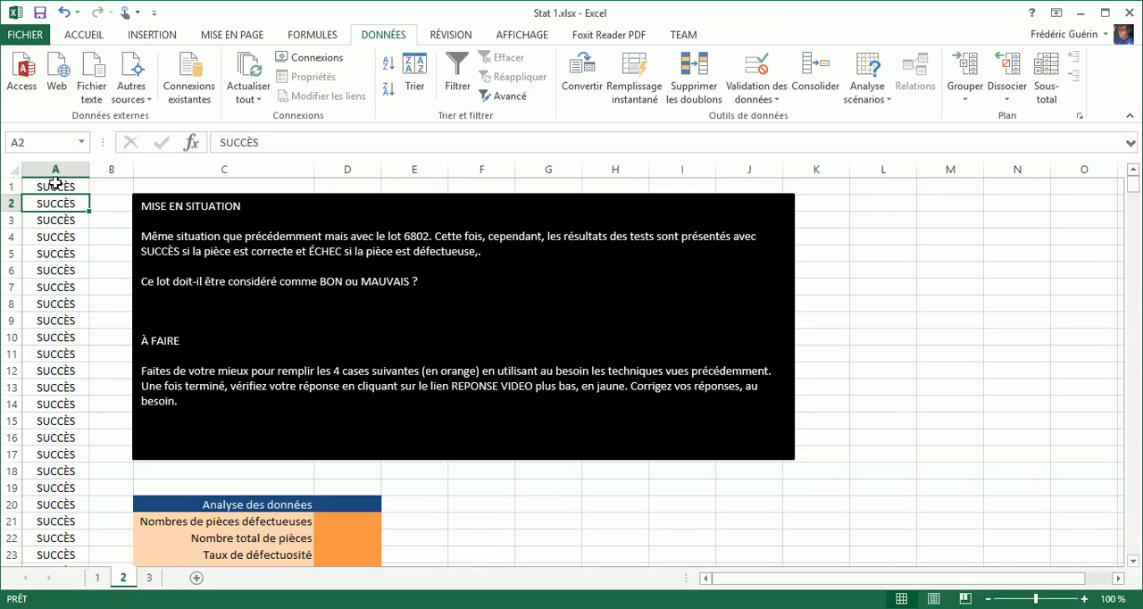
{"action": "left_click", "coordinate": [55, 187]}
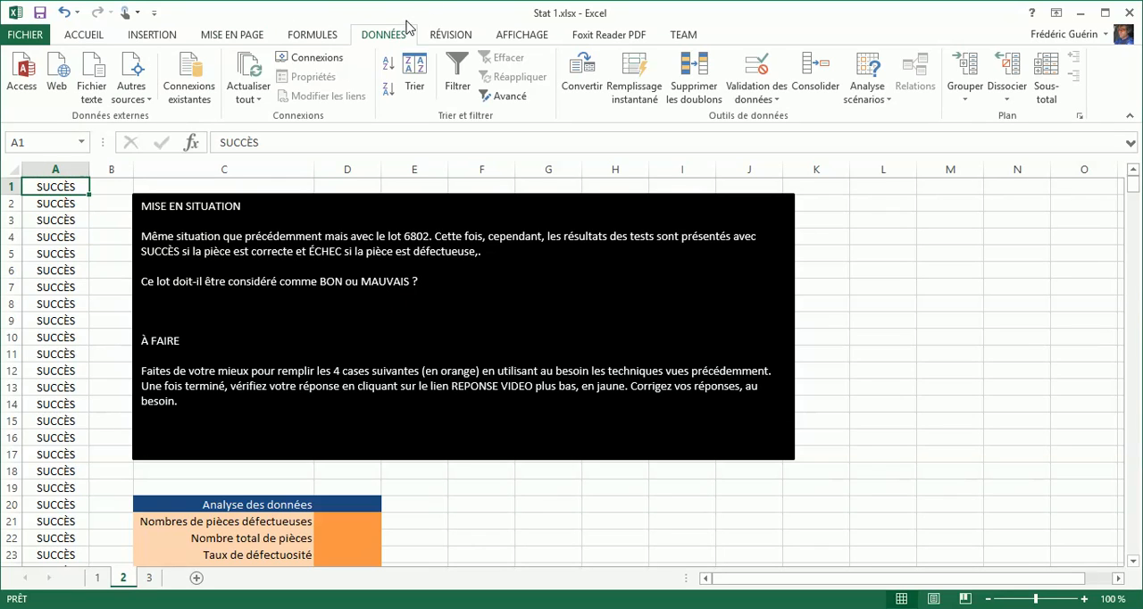
{"action": "left_click", "coordinate": [76, 35]}
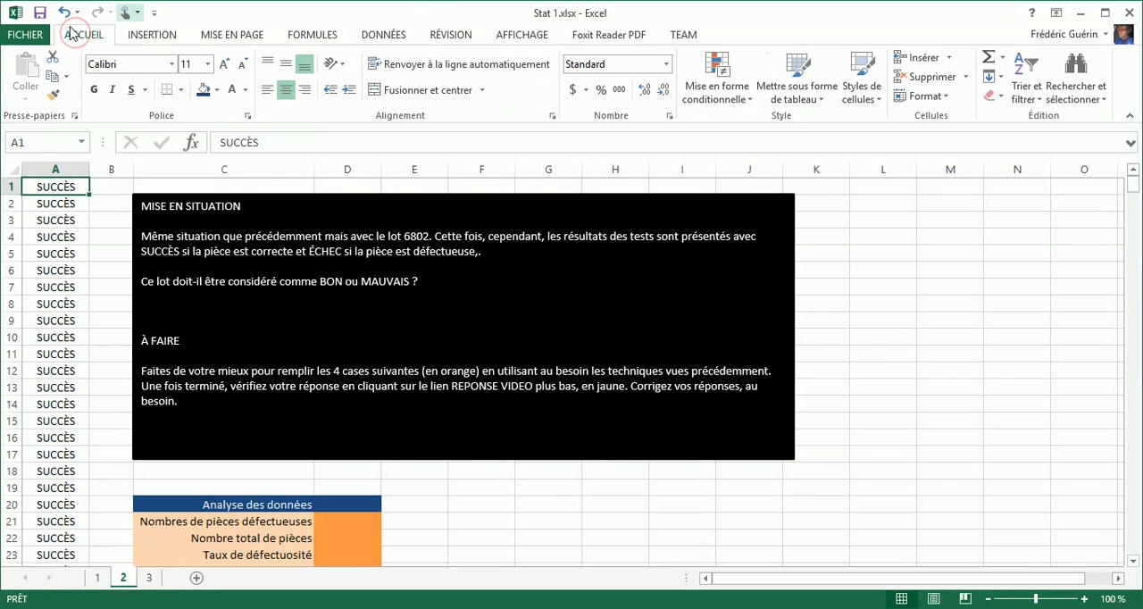
{"action": "left_click", "coordinate": [380, 35]}
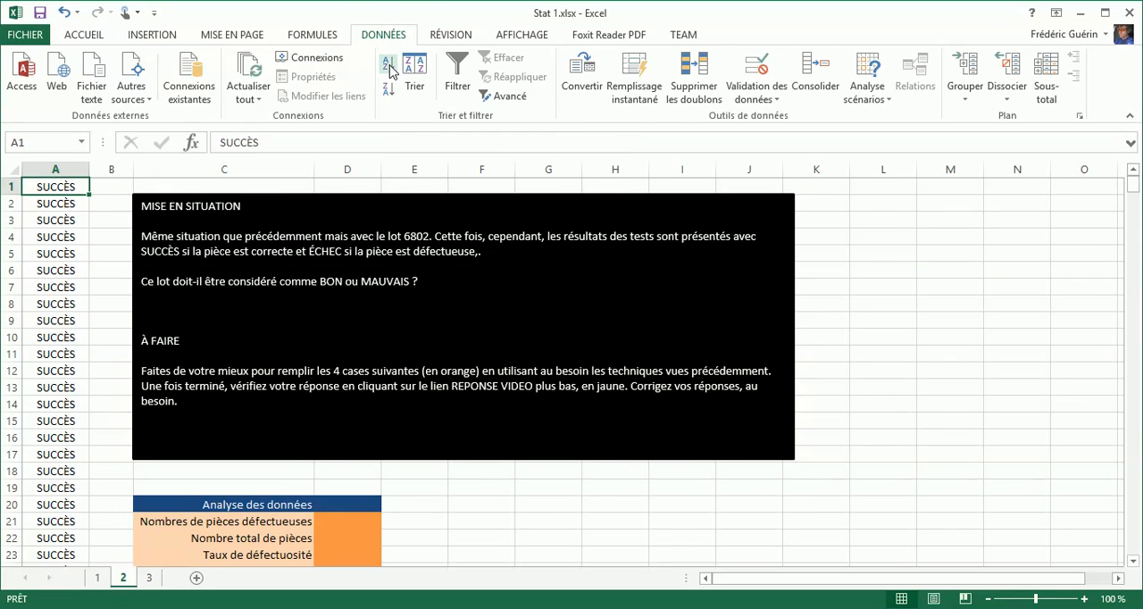
{"action": "left_click", "coordinate": [389, 69]}
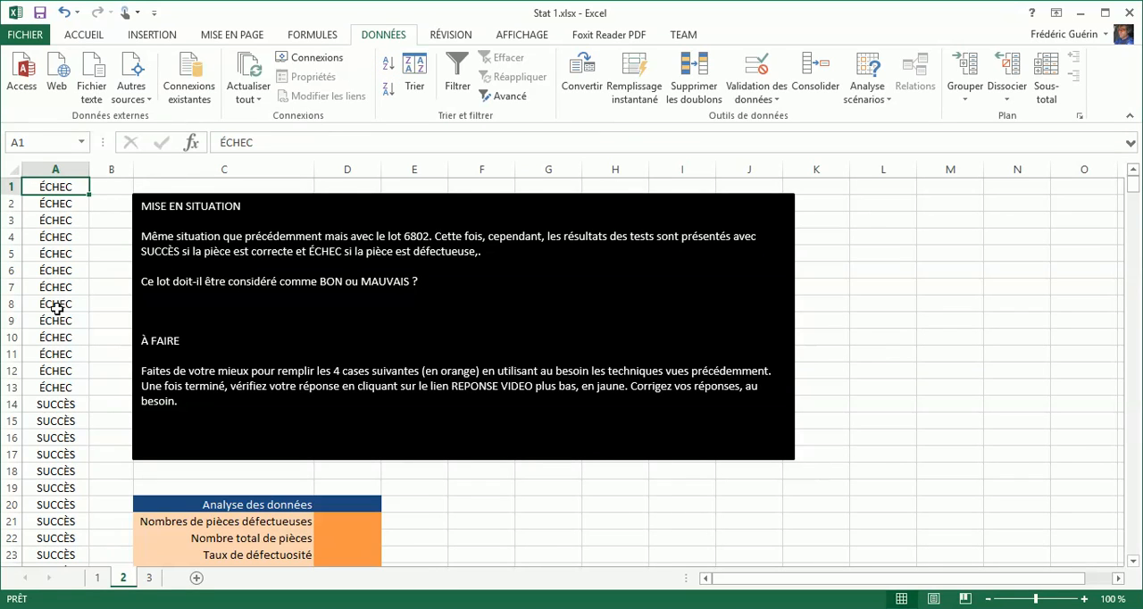
- Find where the ÉCHEC entries end in column A and enter 13 as the number of defective parts in D21
{"action": "scroll", "coordinate": [60, 397], "scroll_direction": "down", "scroll_amount": 11}
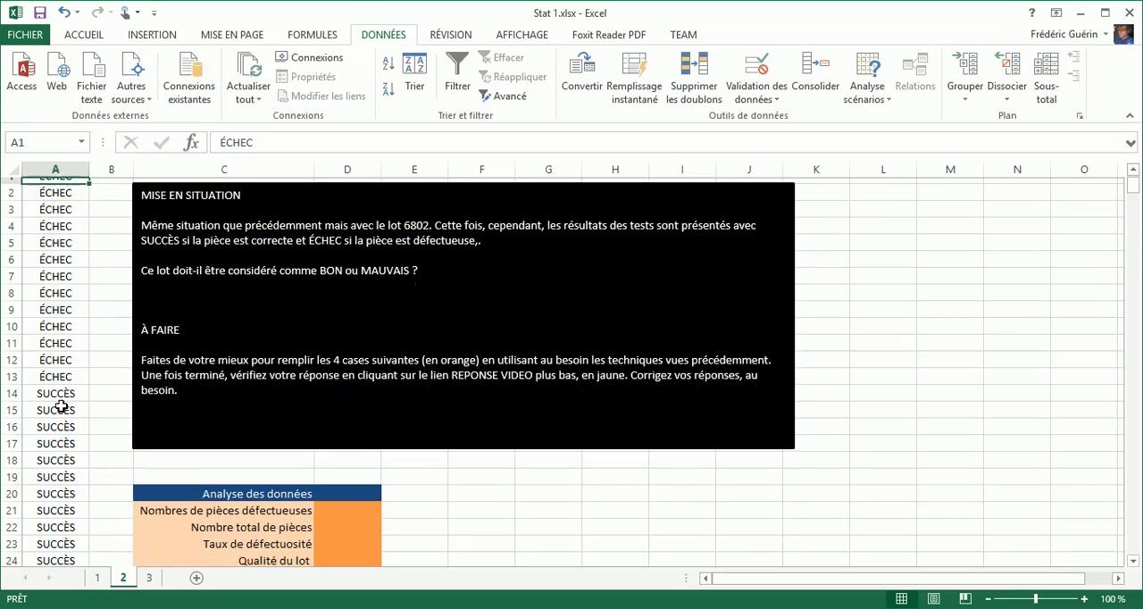
{"action": "scroll", "coordinate": [60, 406], "scroll_direction": "up", "scroll_amount": 11}
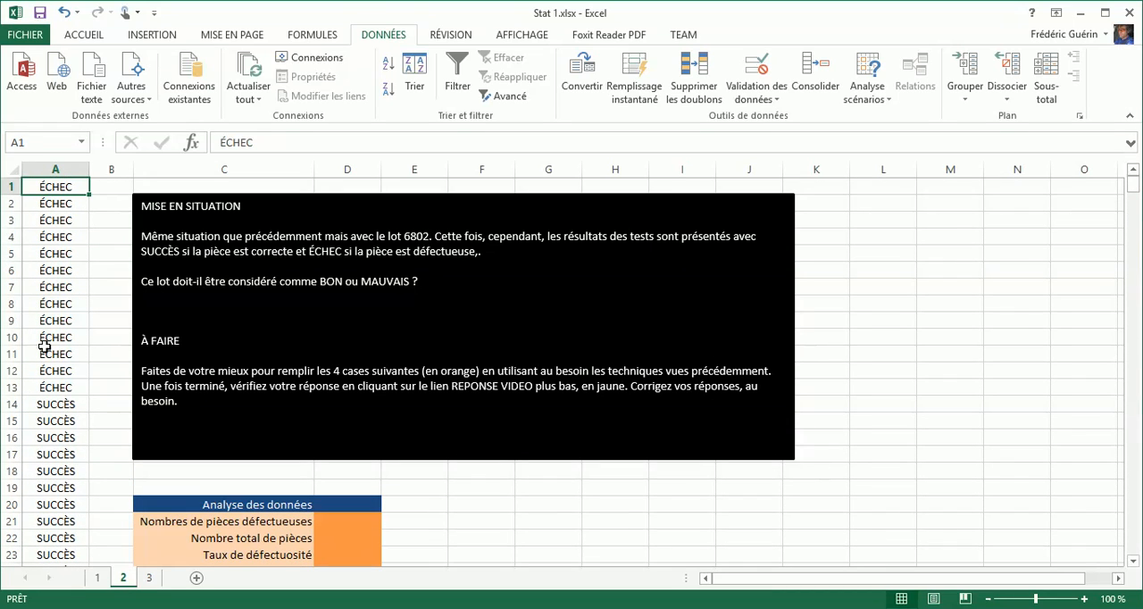
{"action": "left_click", "coordinate": [40, 388]}
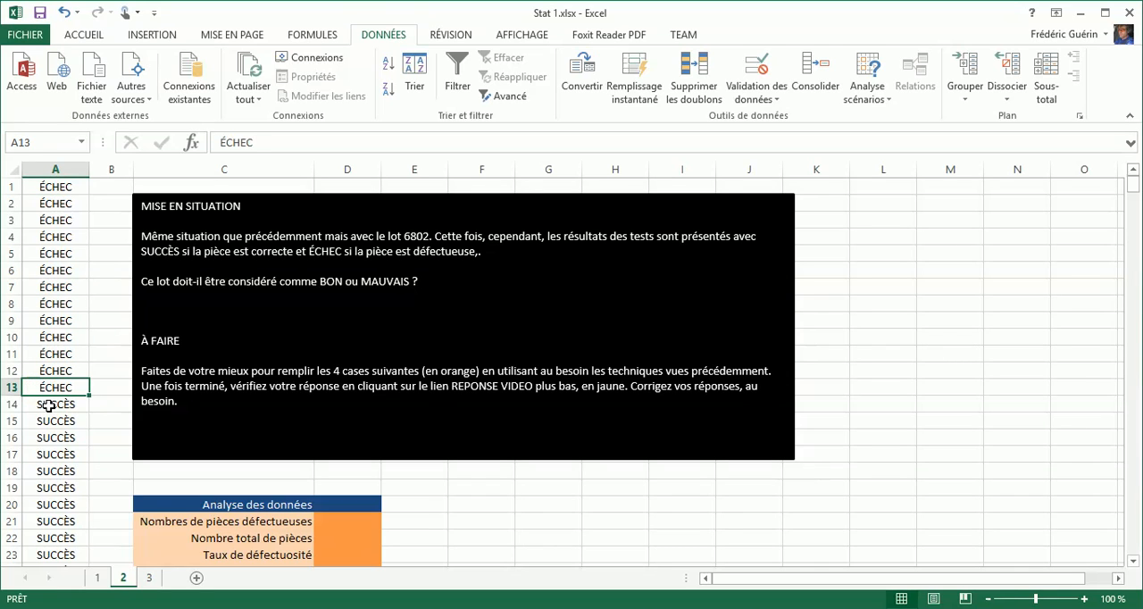
{"action": "left_click", "coordinate": [47, 404]}
{"action": "scroll", "coordinate": [49, 404], "scroll_direction": "down", "scroll_amount": 2}
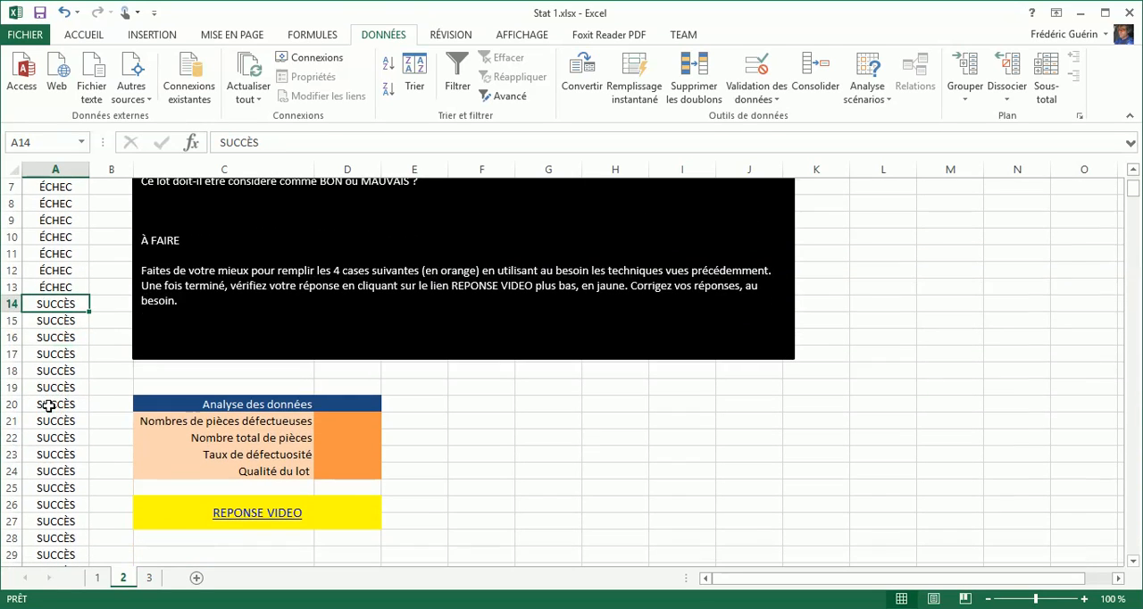
{"action": "left_click", "coordinate": [333, 418]}
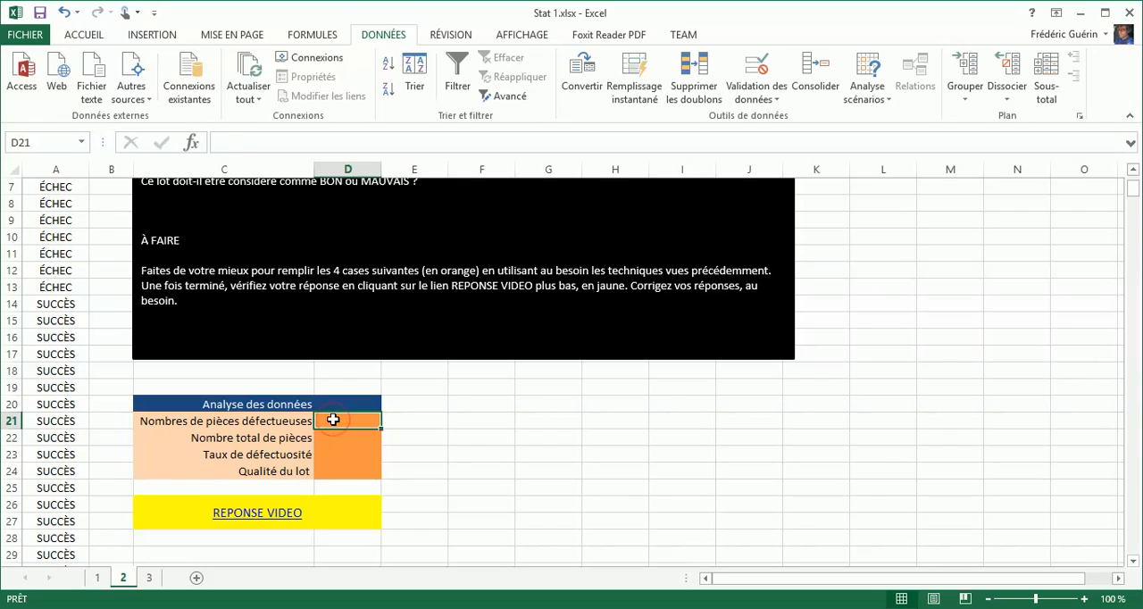
{"action": "type", "text": "13"}
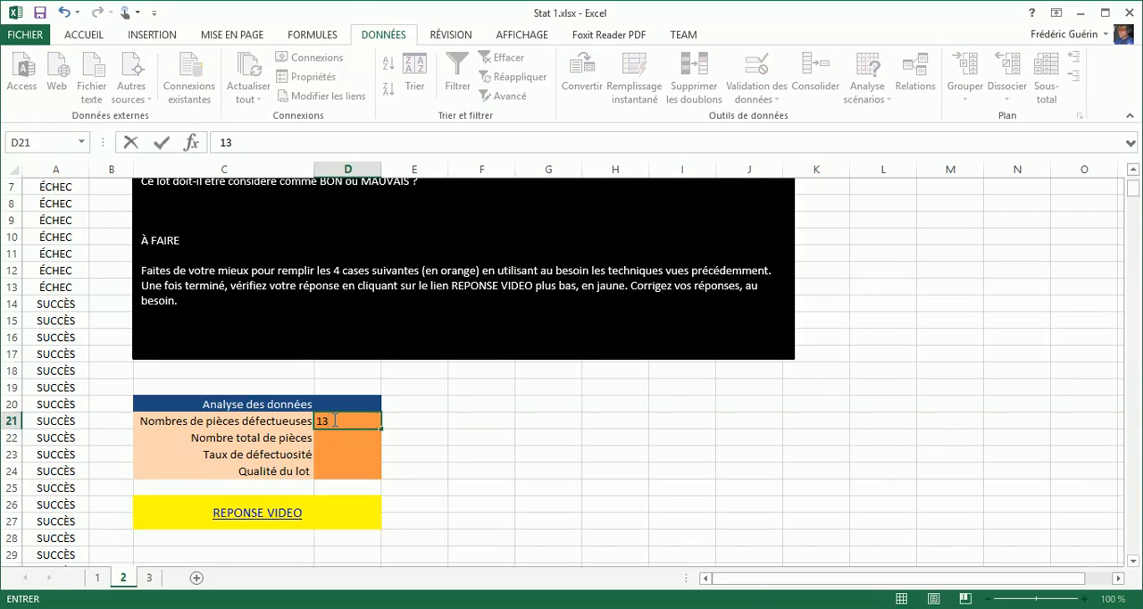
{"action": "key", "text": "Return"}
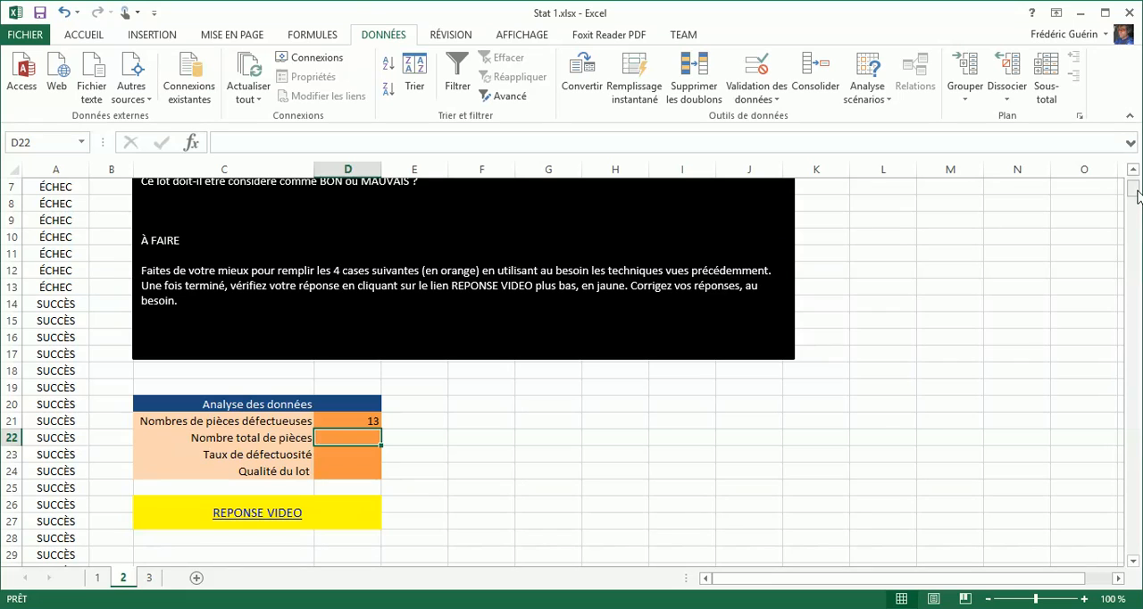
- Calculate the total number of parts in D22 with the formula =nbval(A:A), counting every non-empty cell of column A
{"action": "left_click_drag", "start_coordinate": [1134, 192], "coordinate": [1140, 560]}
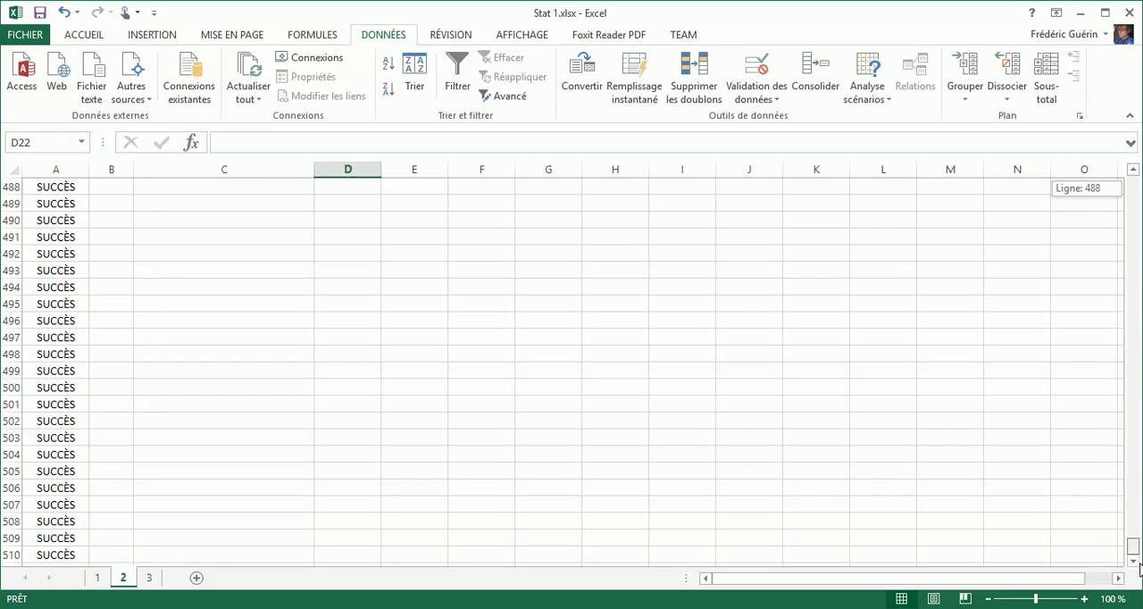
{"action": "left_click_drag", "start_coordinate": [1141, 568], "coordinate": [1135, 181]}
{"action": "left_click", "coordinate": [1133, 561]}
{"action": "left_click", "coordinate": [1132, 561]}
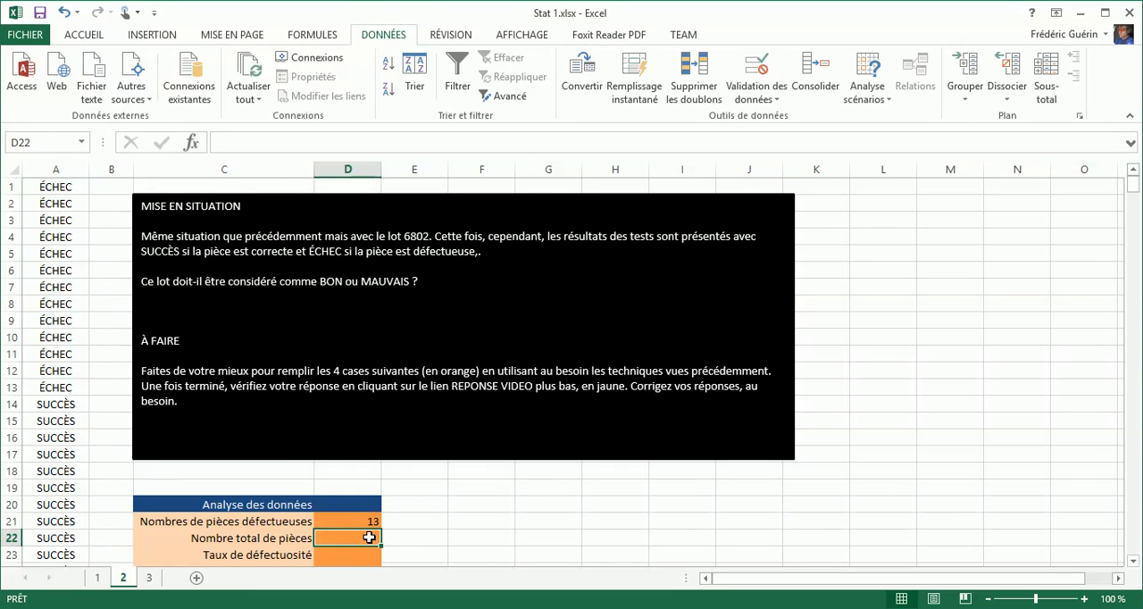
{"action": "type", "text": "=n"}
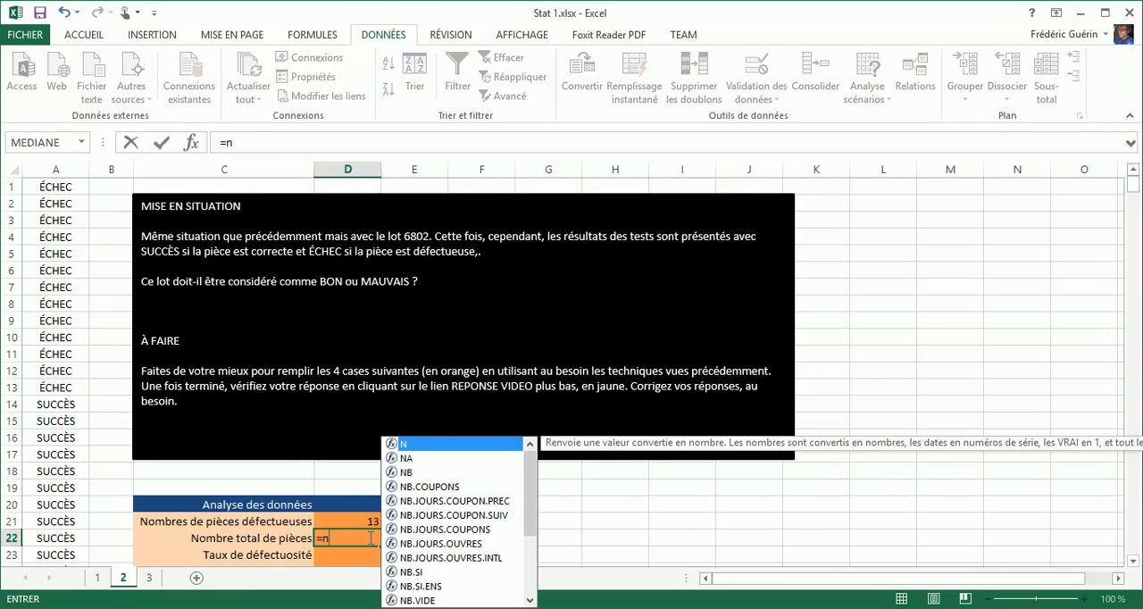
{"action": "type", "text": "bval"}
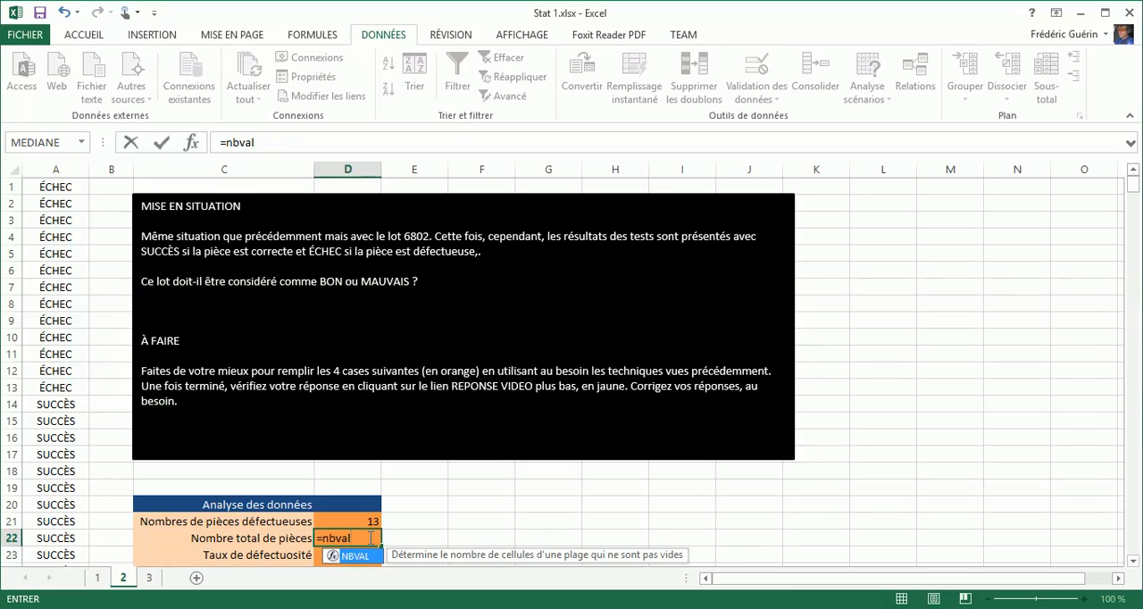
{"action": "type", "text": "("}
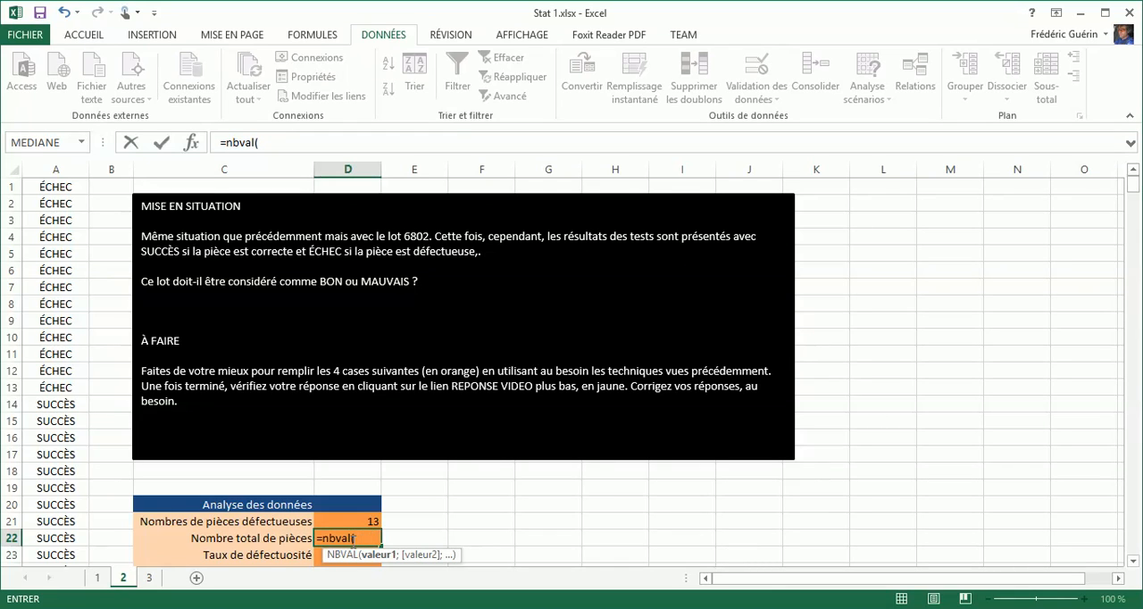
{"action": "left_click", "coordinate": [272, 143]}
{"action": "key", "text": "BackSpace"}
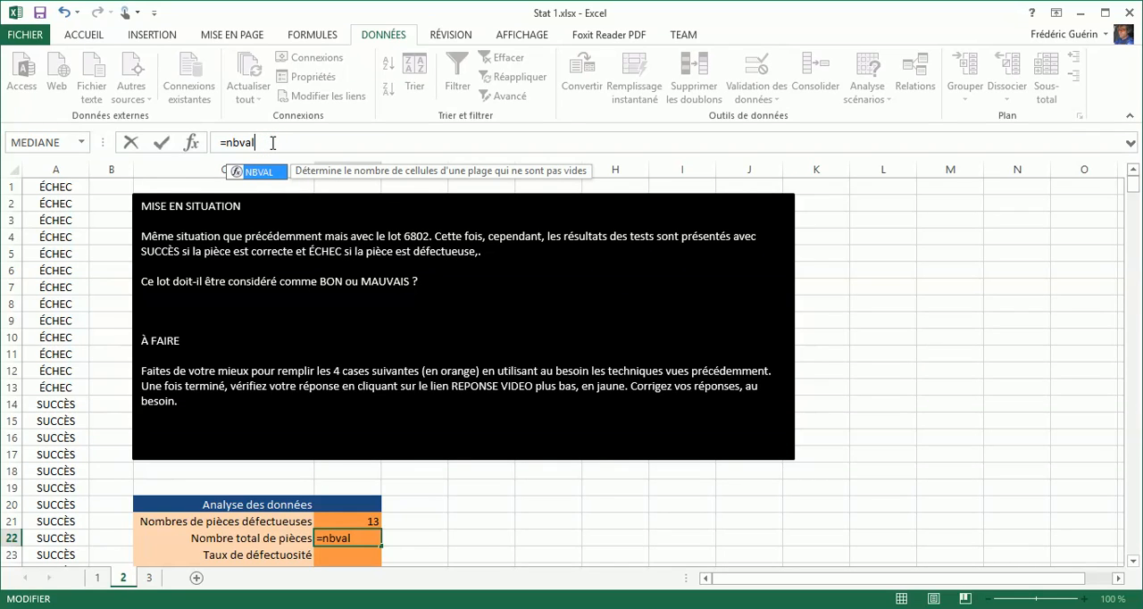
{"action": "type", "text": "("}
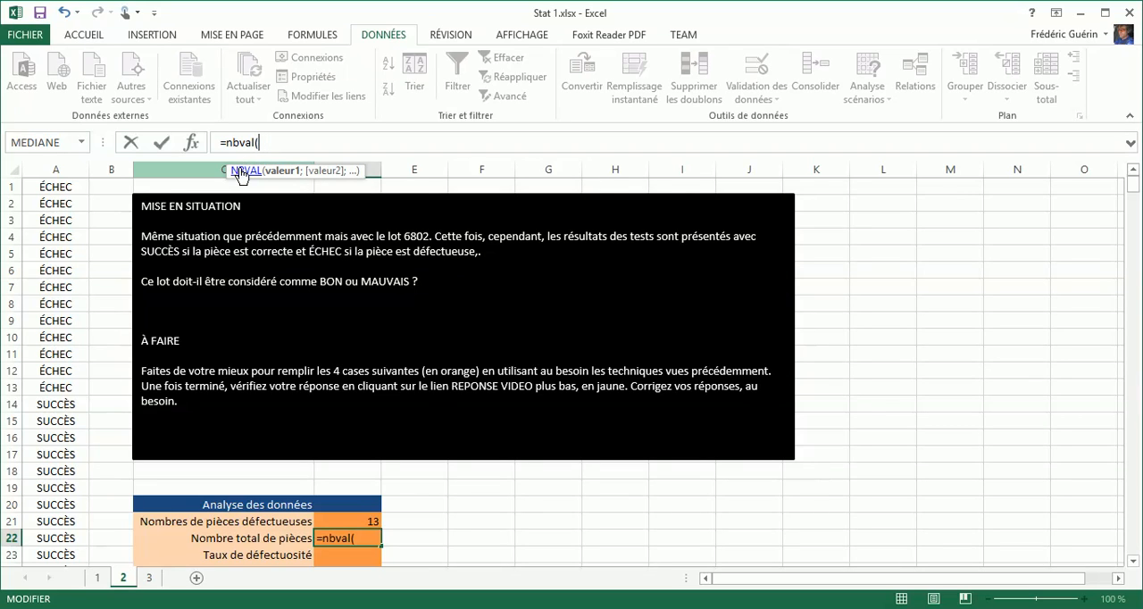
{"action": "left_click", "coordinate": [59, 171]}
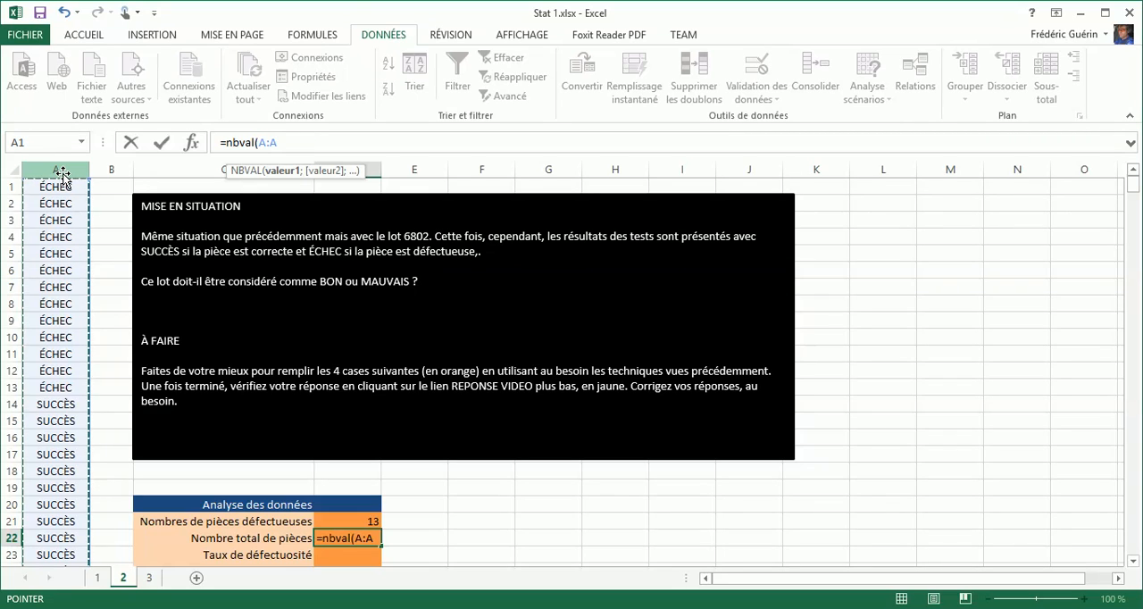
{"action": "type", "text": ")"}
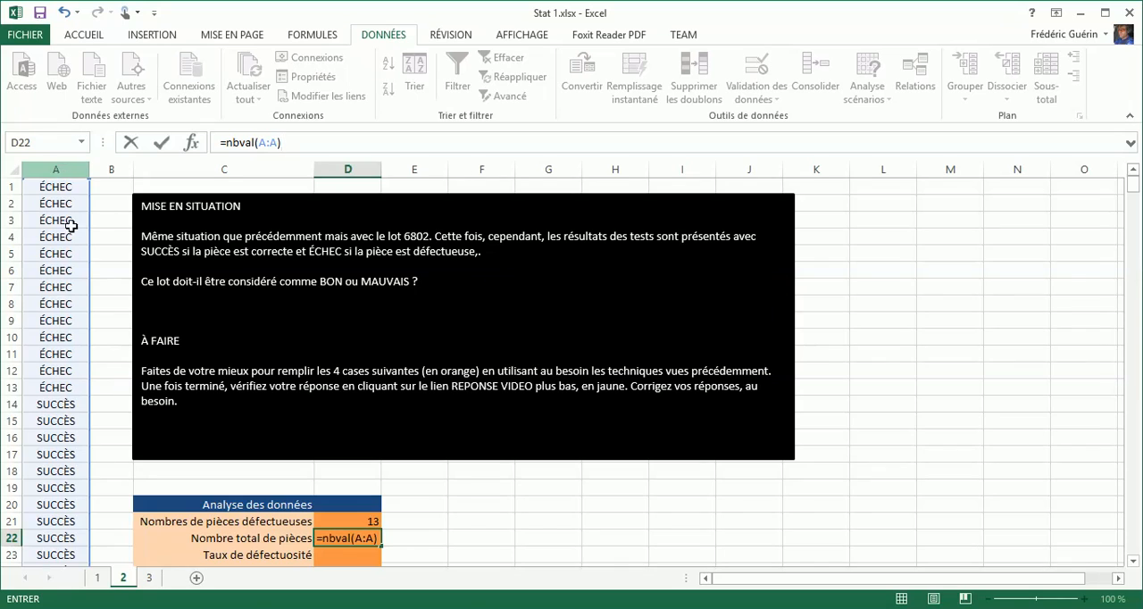
{"action": "key", "text": "Return"}
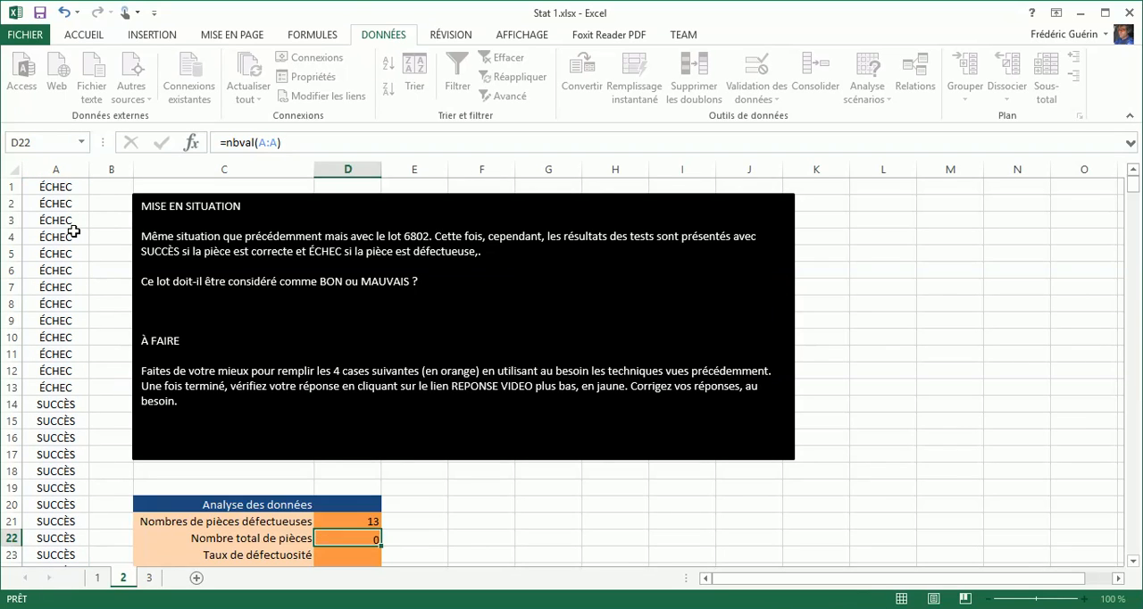
- Check the part-count formula in D22 and calculate the defect rate in D23 with the formula =D21/D22
{"action": "left_click", "coordinate": [367, 539]}
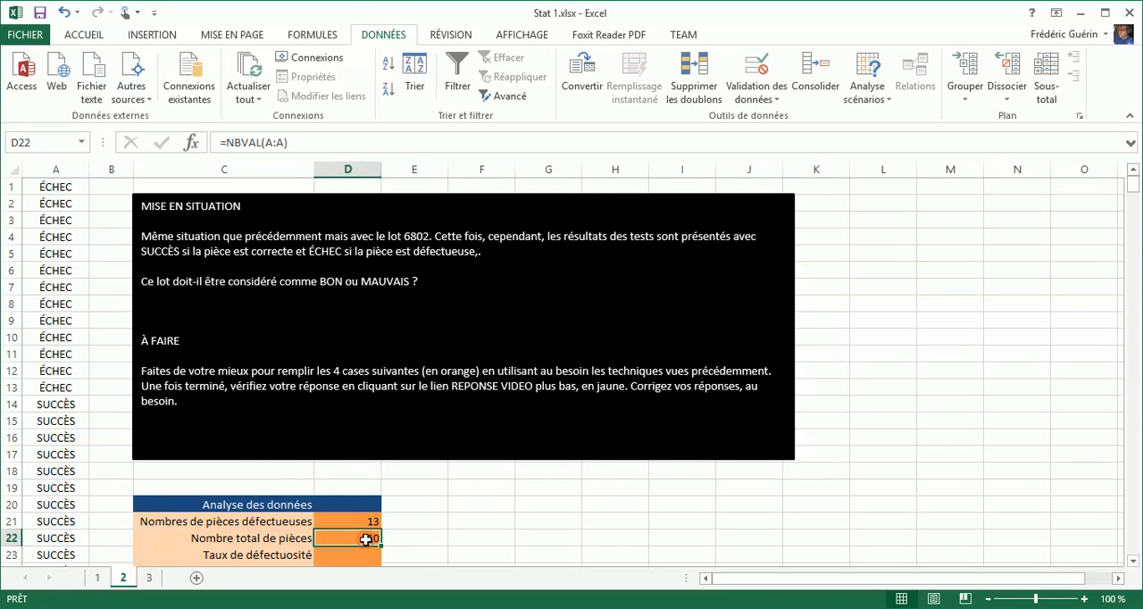
{"action": "left_click", "coordinate": [274, 142]}
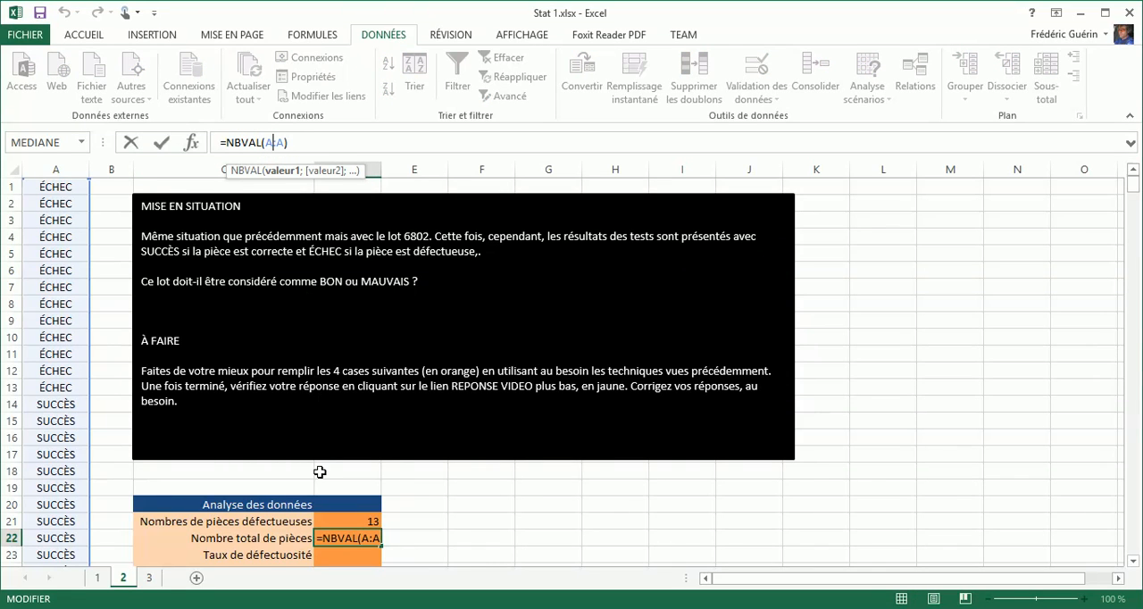
{"action": "scroll", "coordinate": [323, 475], "scroll_direction": "down", "scroll_amount": 1}
{"action": "left_click", "coordinate": [336, 504]}
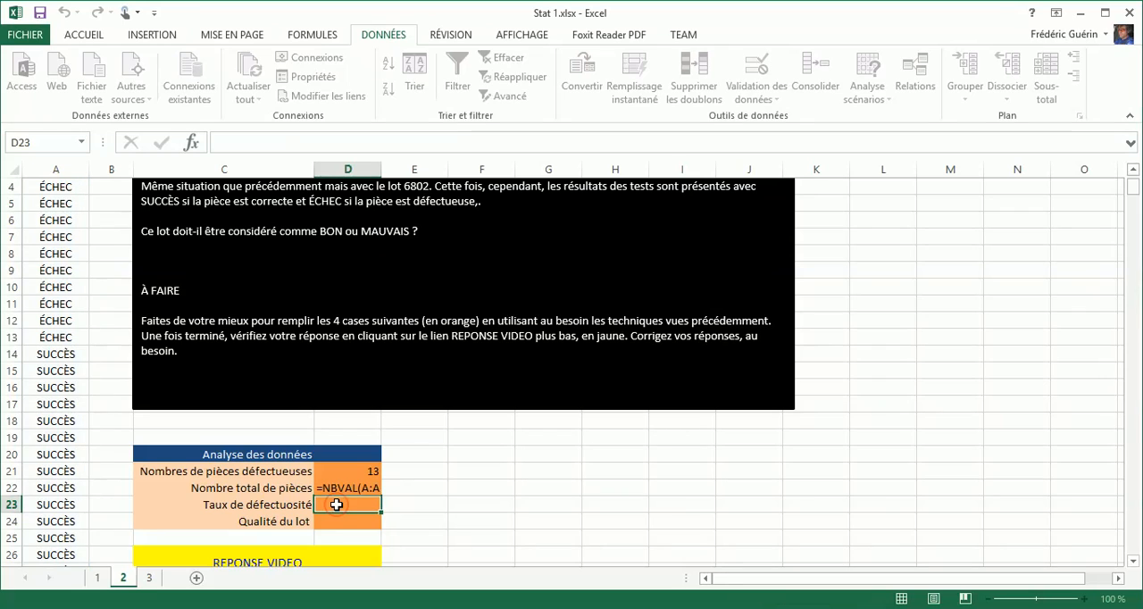
{"action": "type", "text": "="}
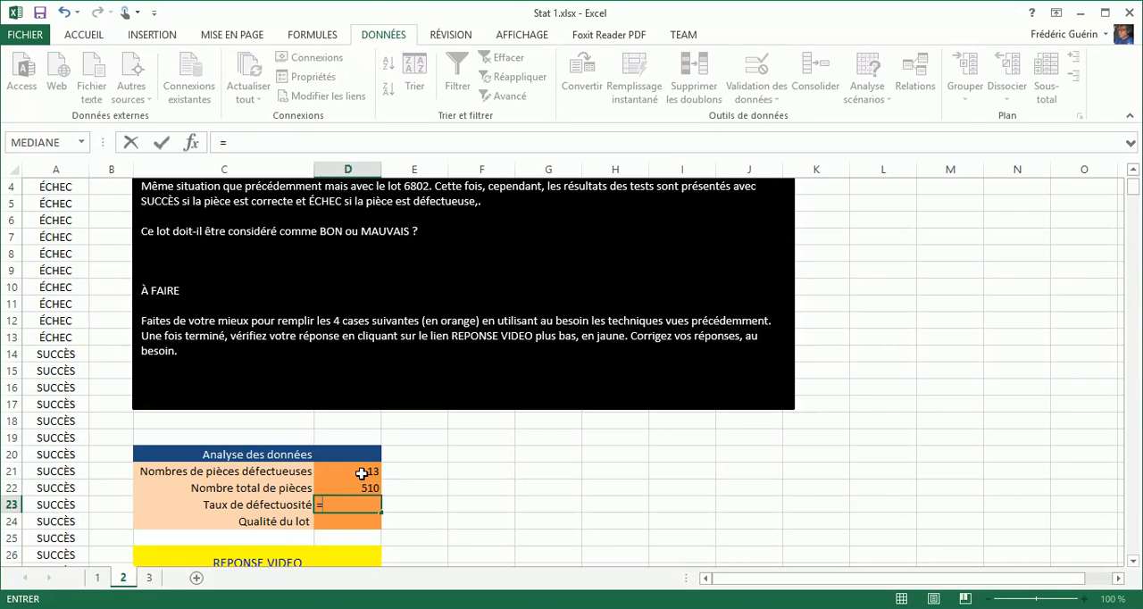
{"action": "left_click", "coordinate": [362, 473]}
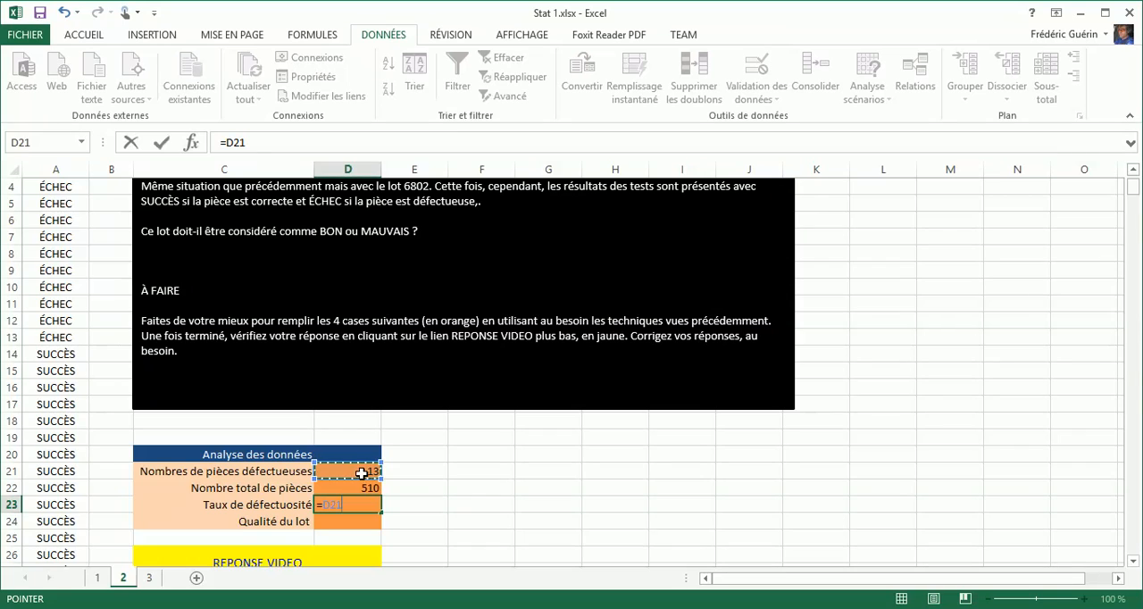
{"action": "type", "text": "/"}
{"action": "left_click", "coordinate": [362, 488]}
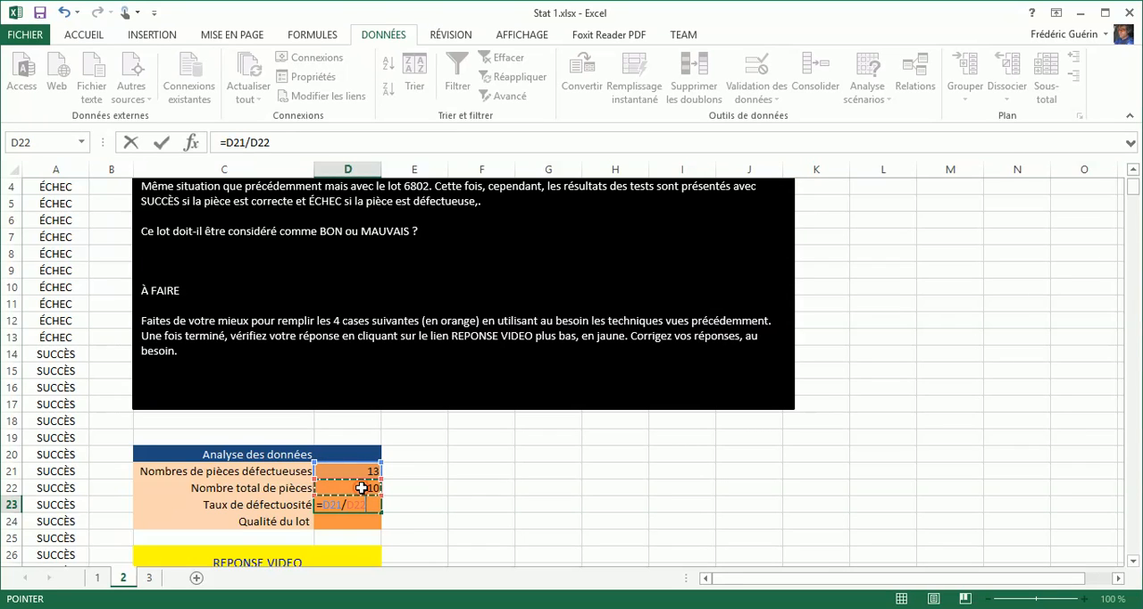
{"action": "key", "text": "Return"}
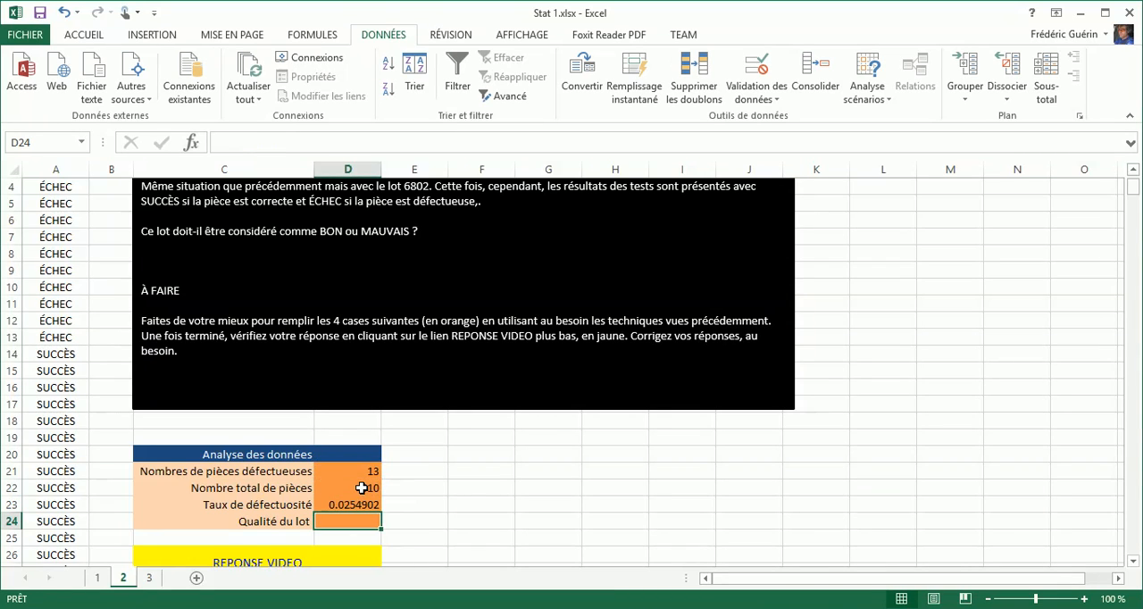
- Format the defect rate in D23 as a percentage with one decimal place
{"action": "left_click", "coordinate": [359, 504]}
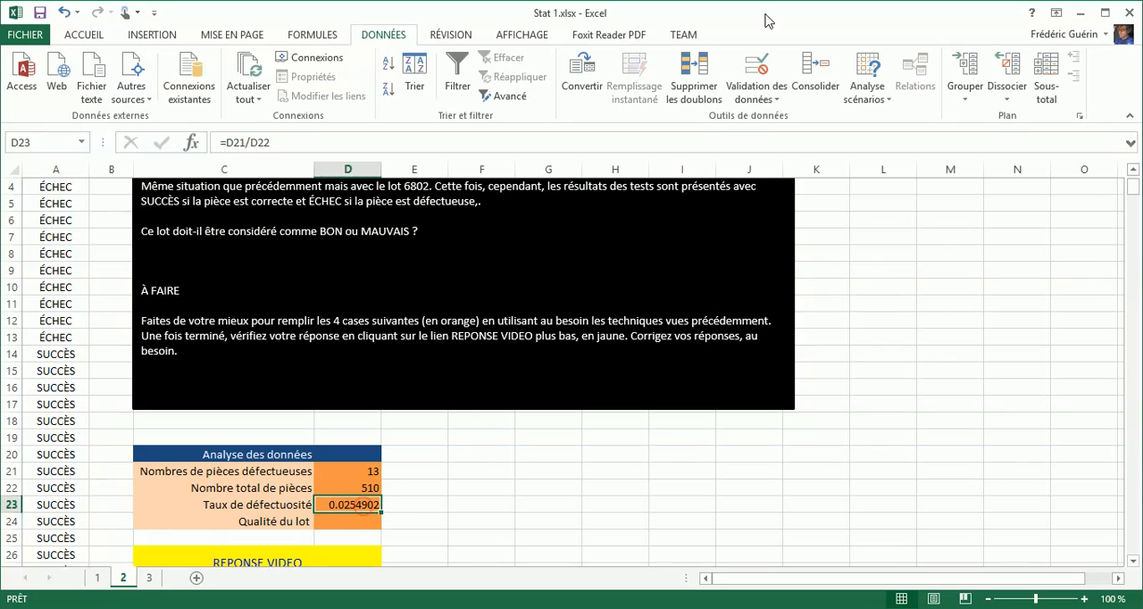
{"action": "left_click", "coordinate": [81, 36]}
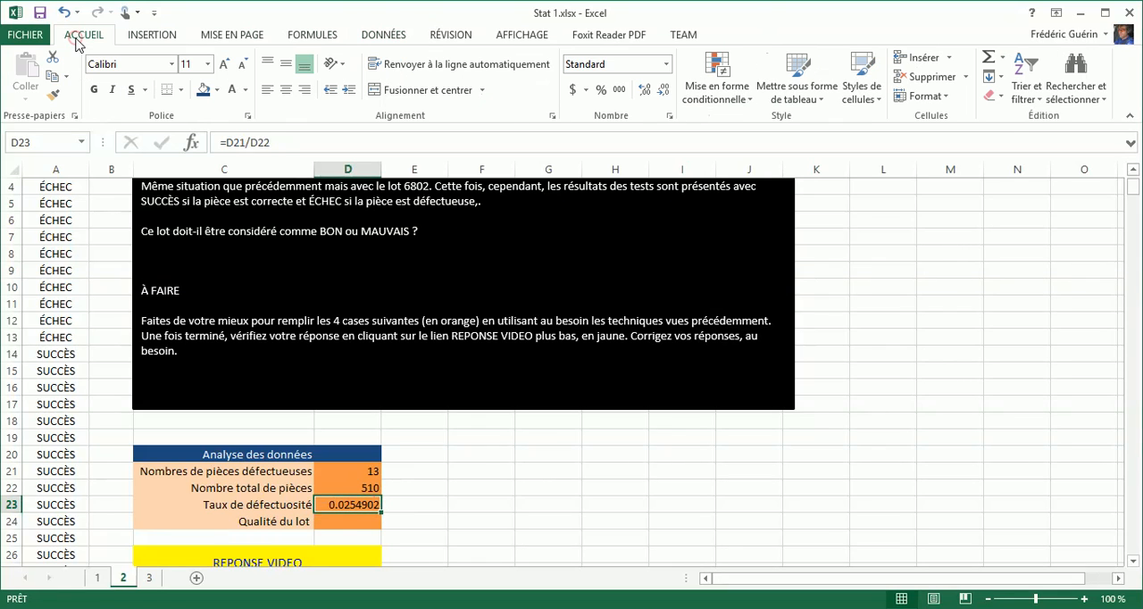
{"action": "left_click", "coordinate": [606, 93]}
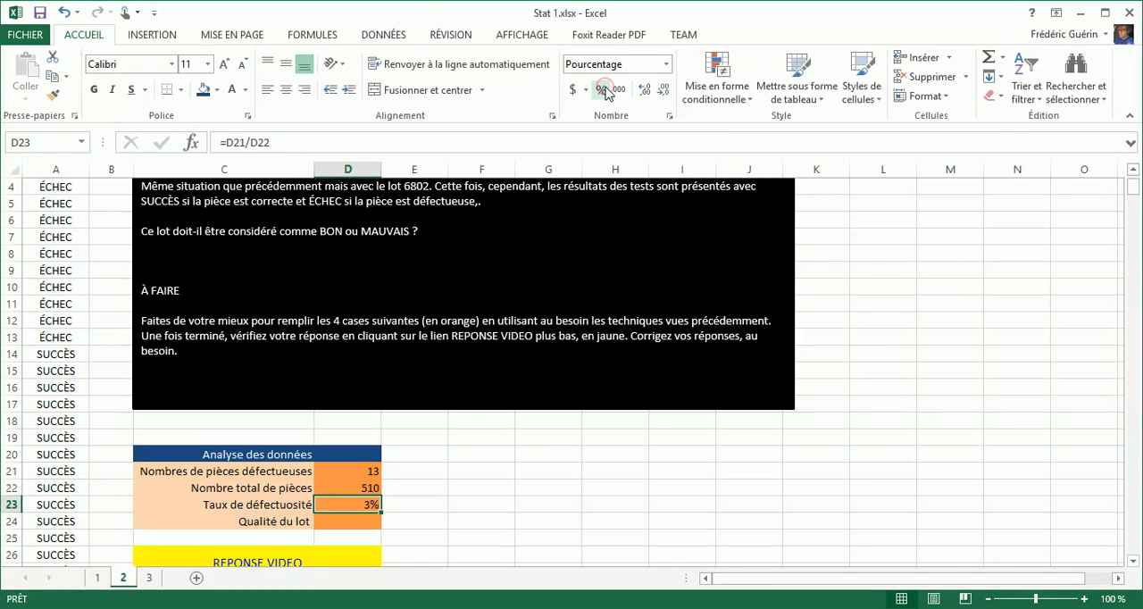
{"action": "left_click", "coordinate": [646, 93]}
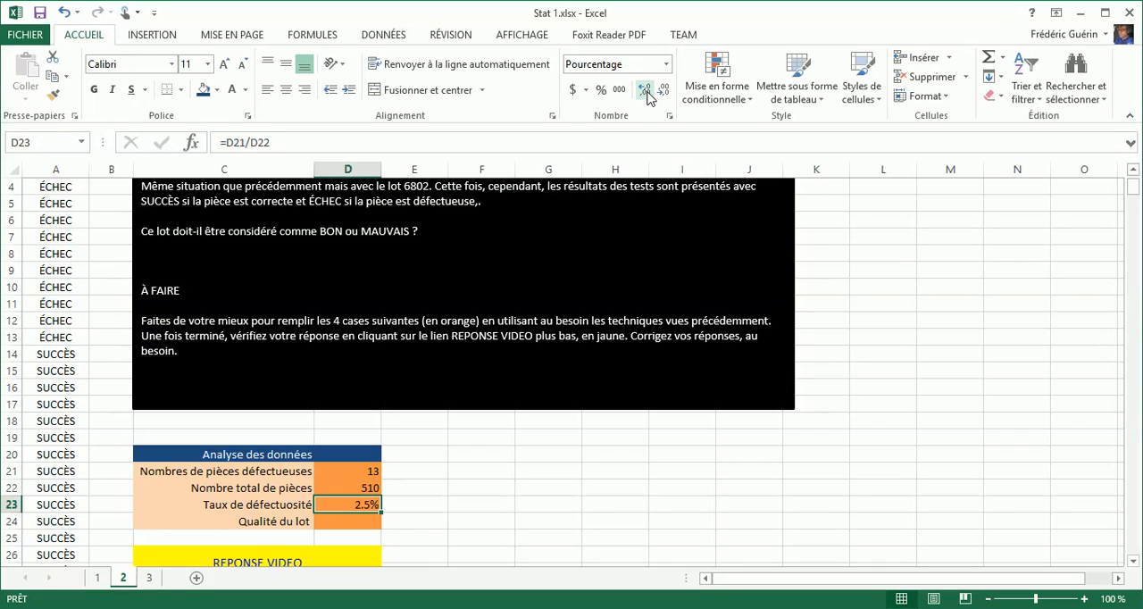
- Enter BON as the lot quality in D24
{"action": "left_click", "coordinate": [362, 520]}
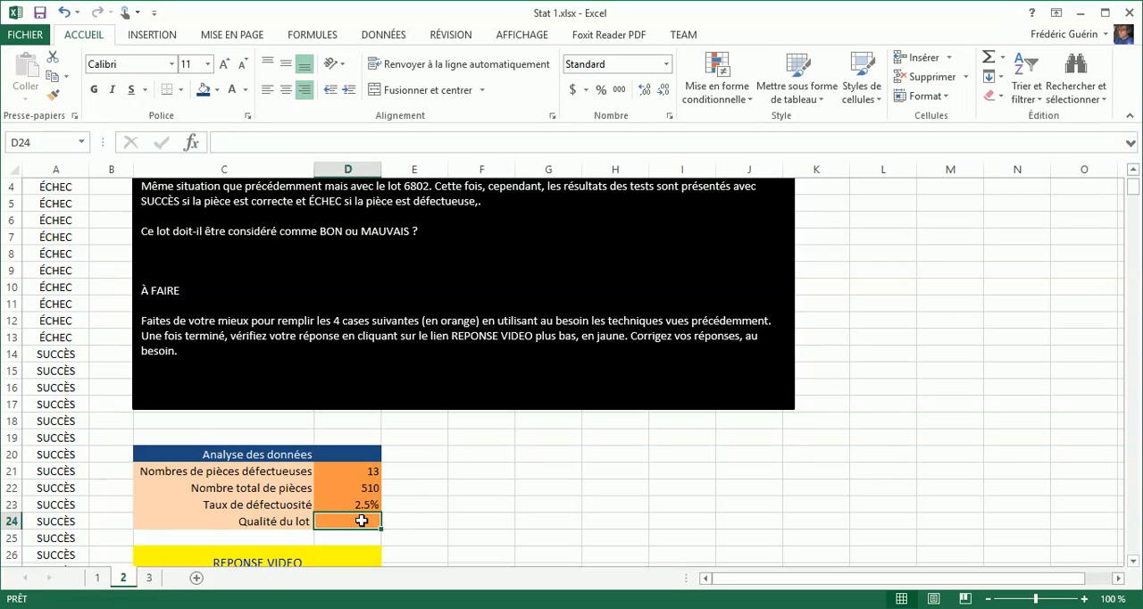
{"action": "type", "text": "BON"}
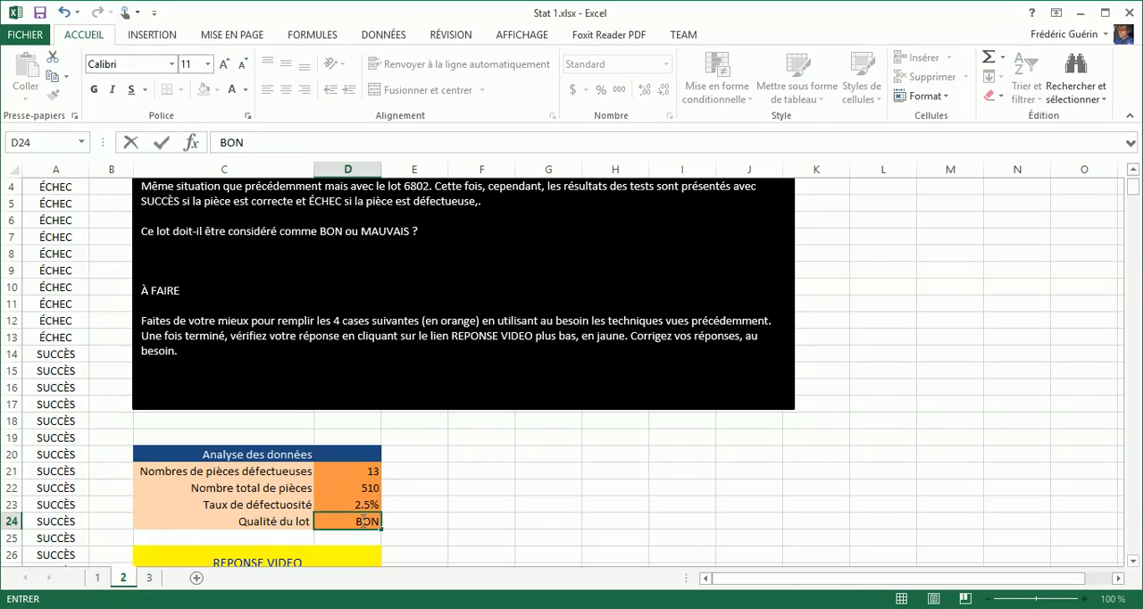
{"action": "key", "text": "Return"}
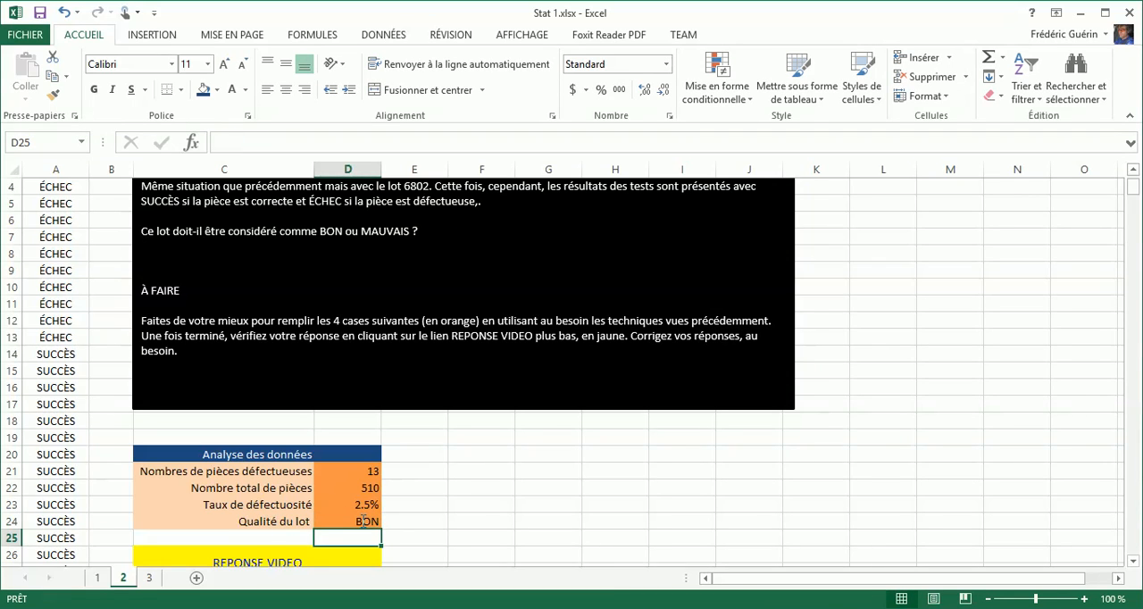